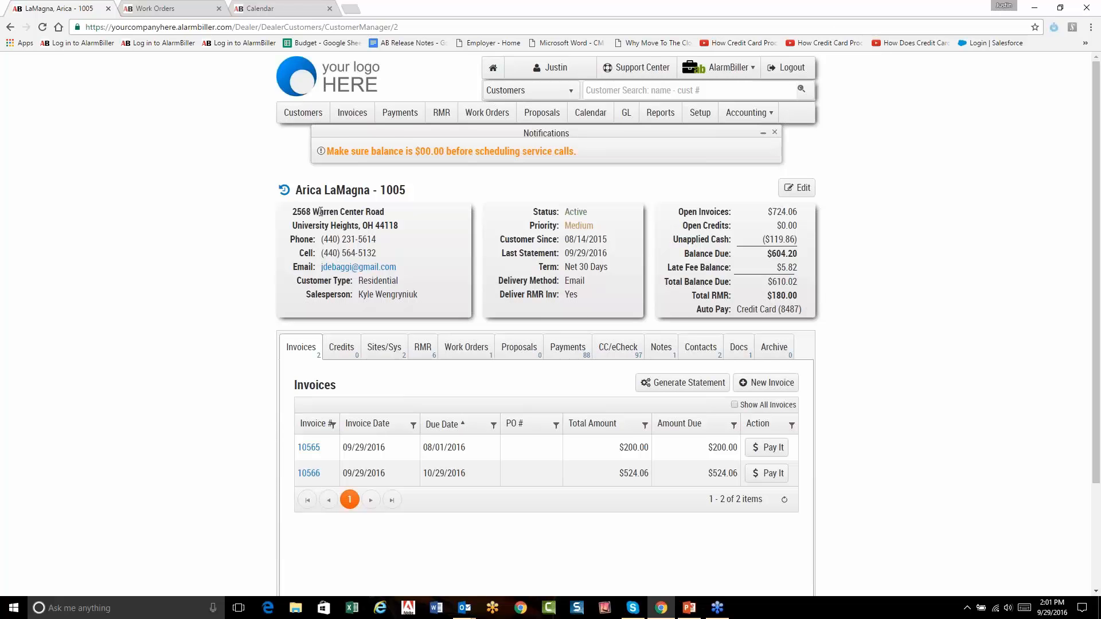
Step: Open the CCTV Installation work order from the customer's work orders for editing
click(466, 346)
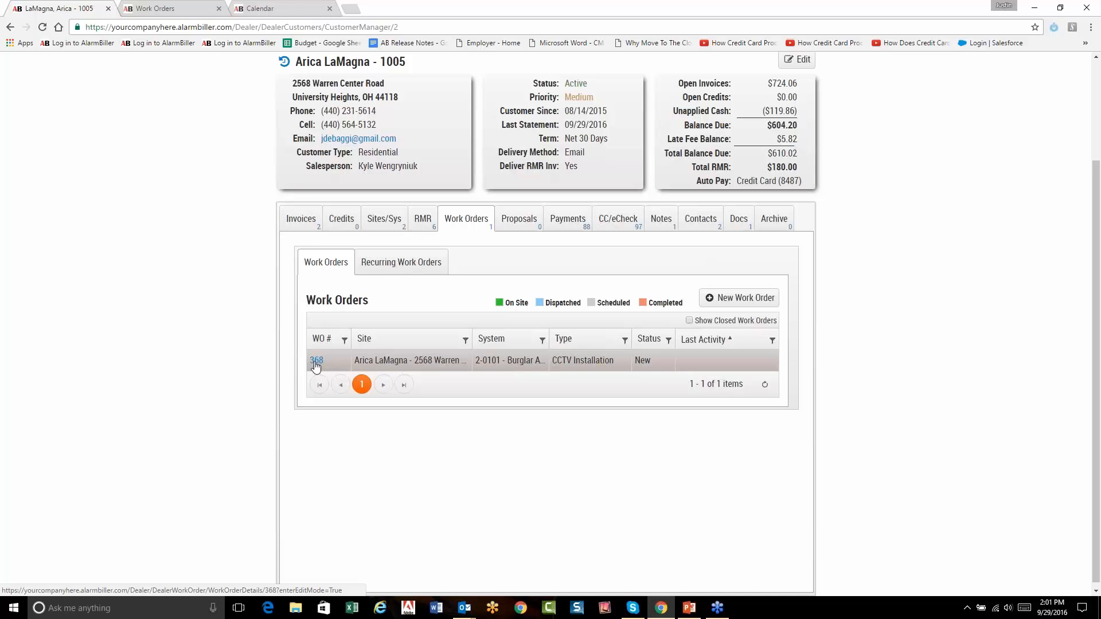
click(315, 361)
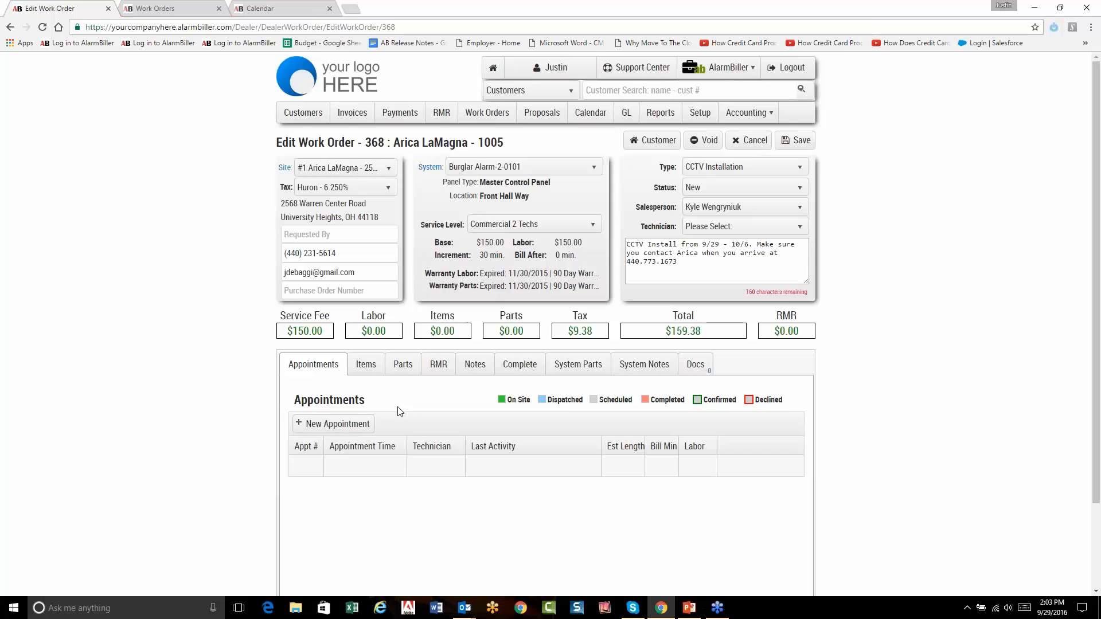
Step: Review the 11:45 AM service call on the September 29 calendar and the open work orders list, and return to the work order
click(281, 7)
double_click(436, 429)
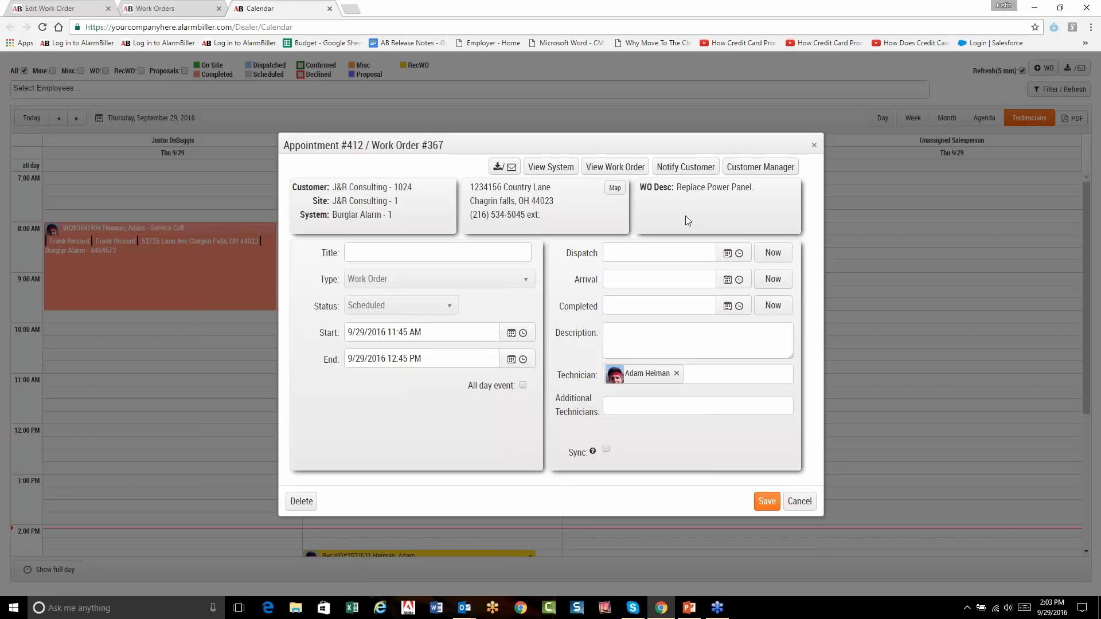
click(797, 502)
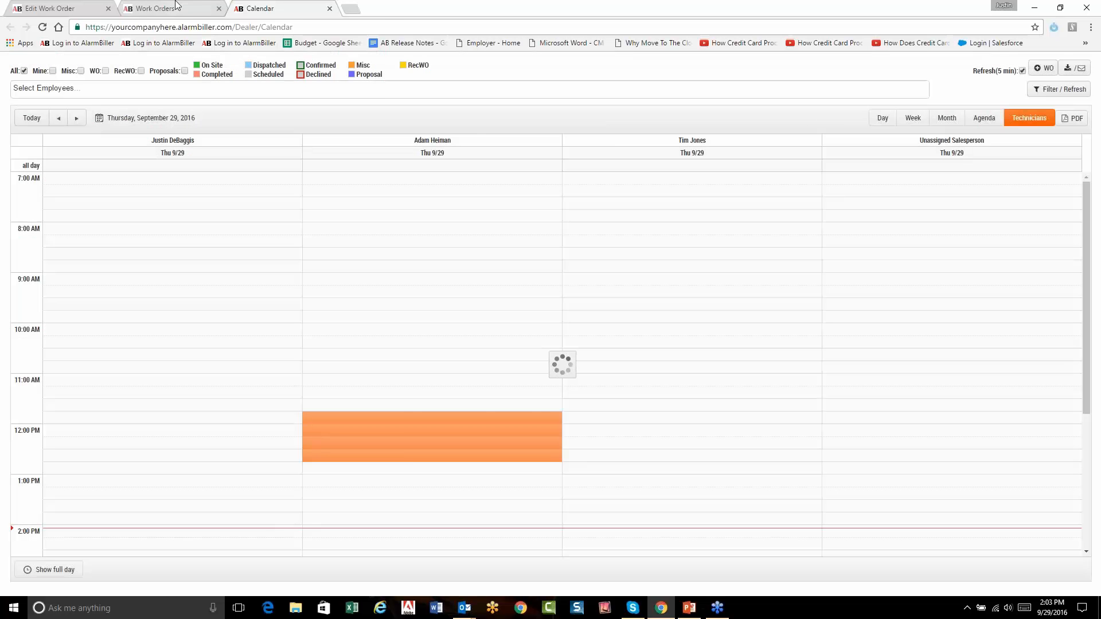
click(176, 8)
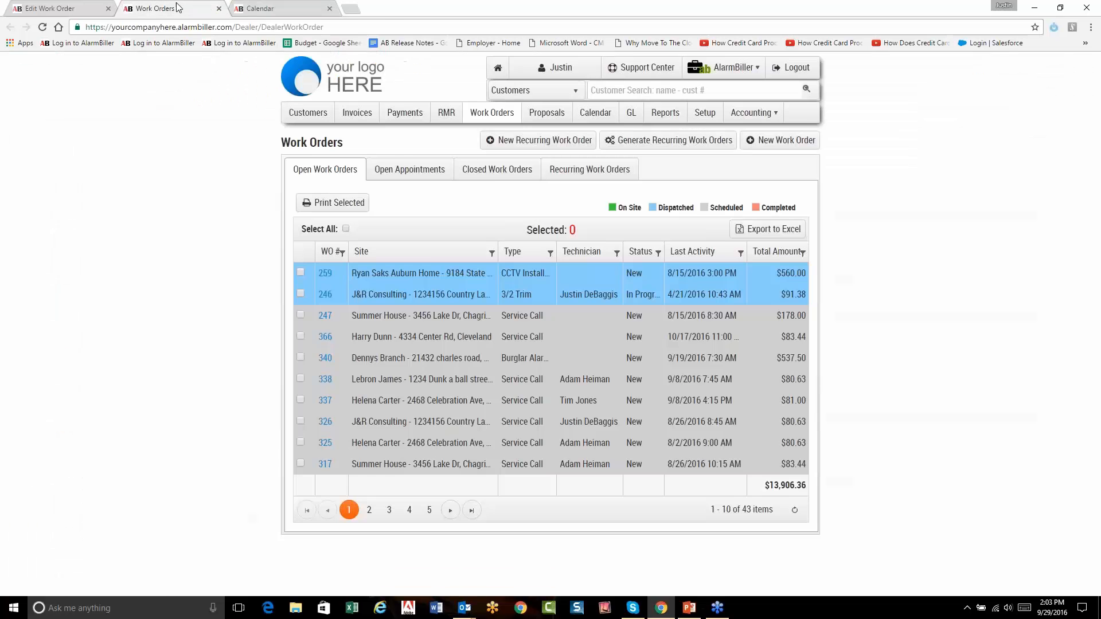
click(73, 8)
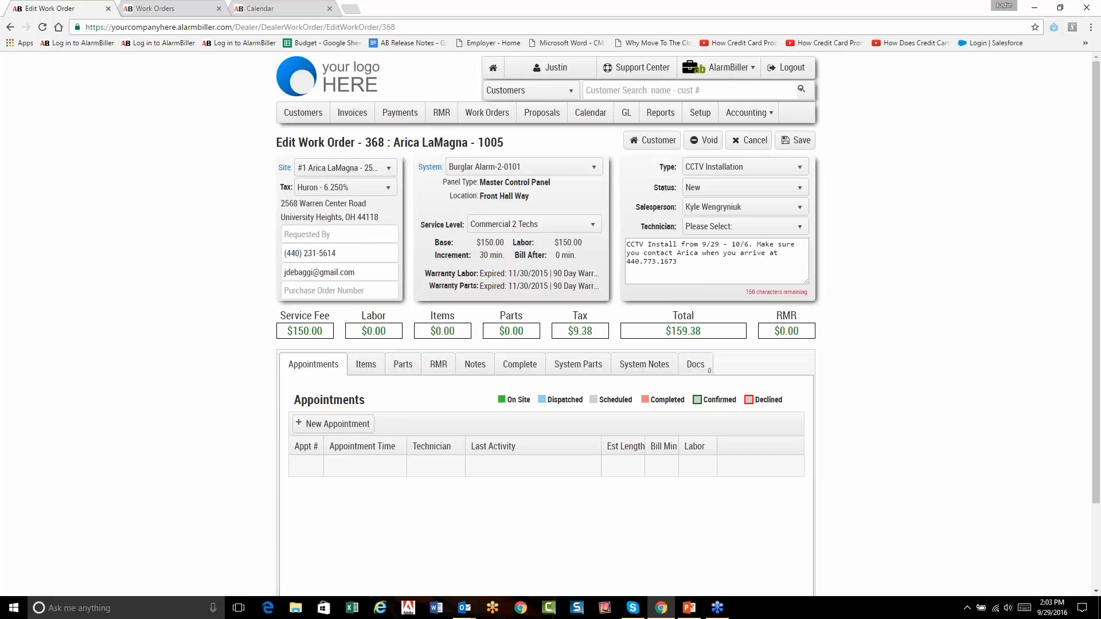
Step: Start a new appointment on the work order and assign the second listed technician plus the first remaining one as additional technician
click(347, 424)
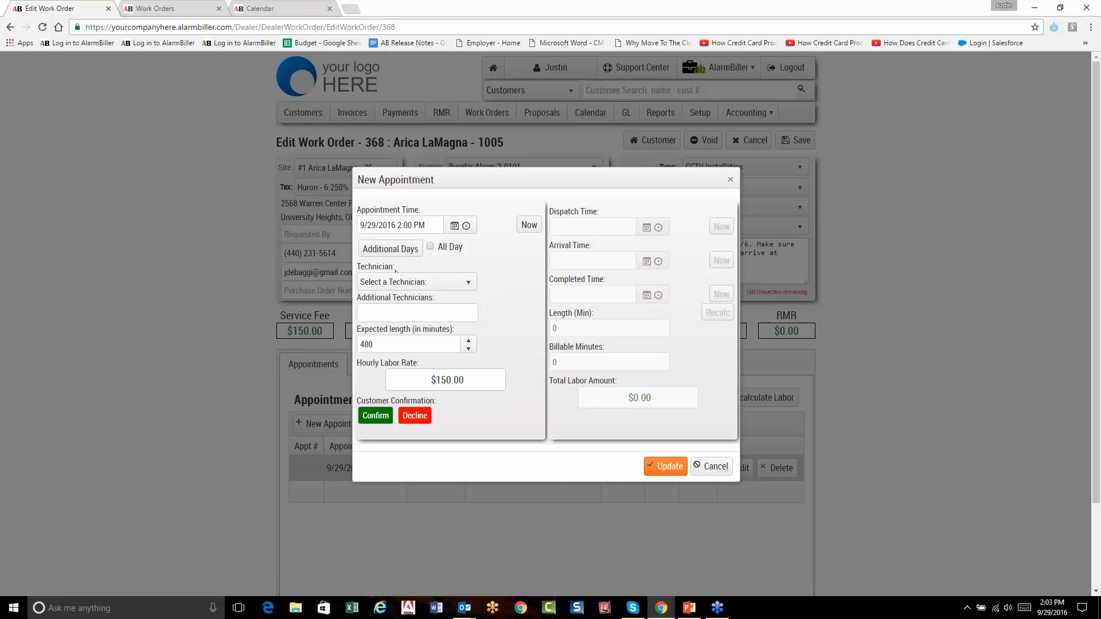
click(404, 282)
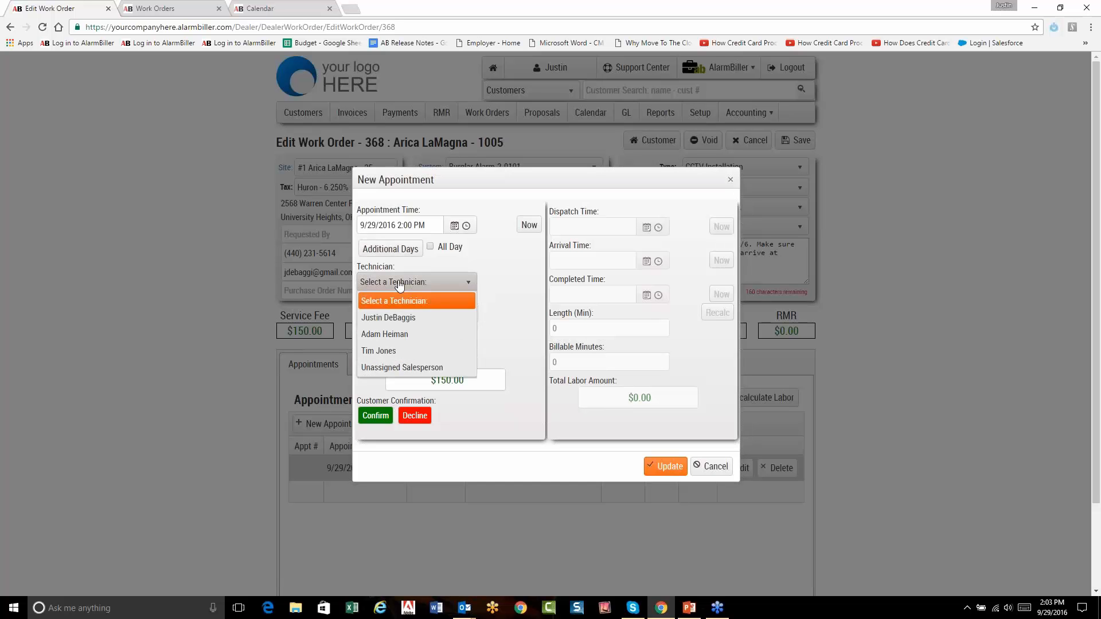
click(403, 335)
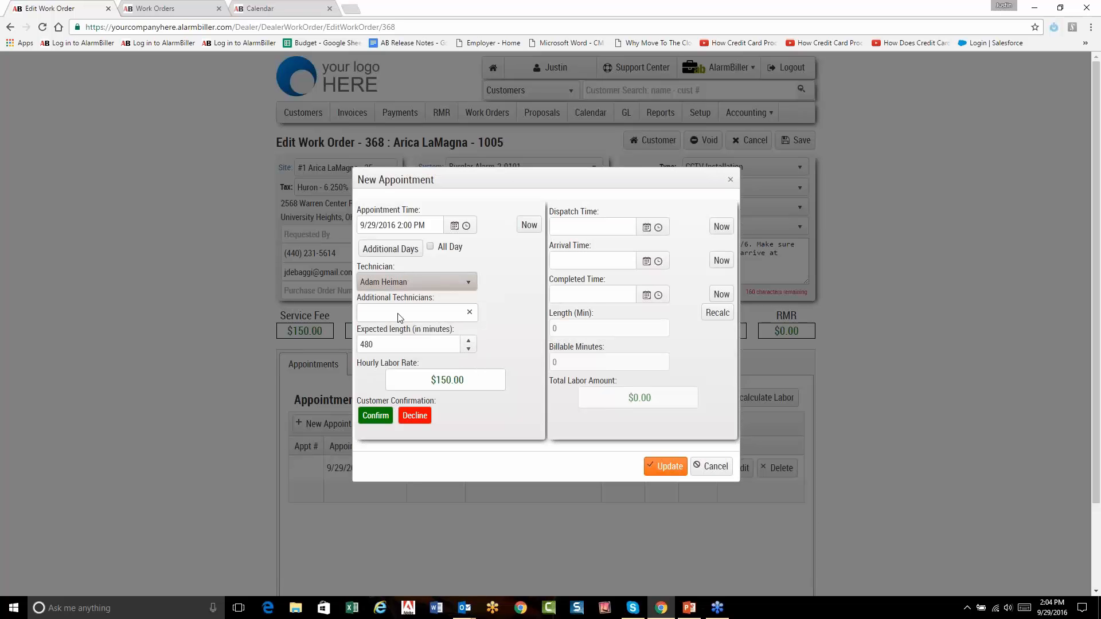
click(400, 318)
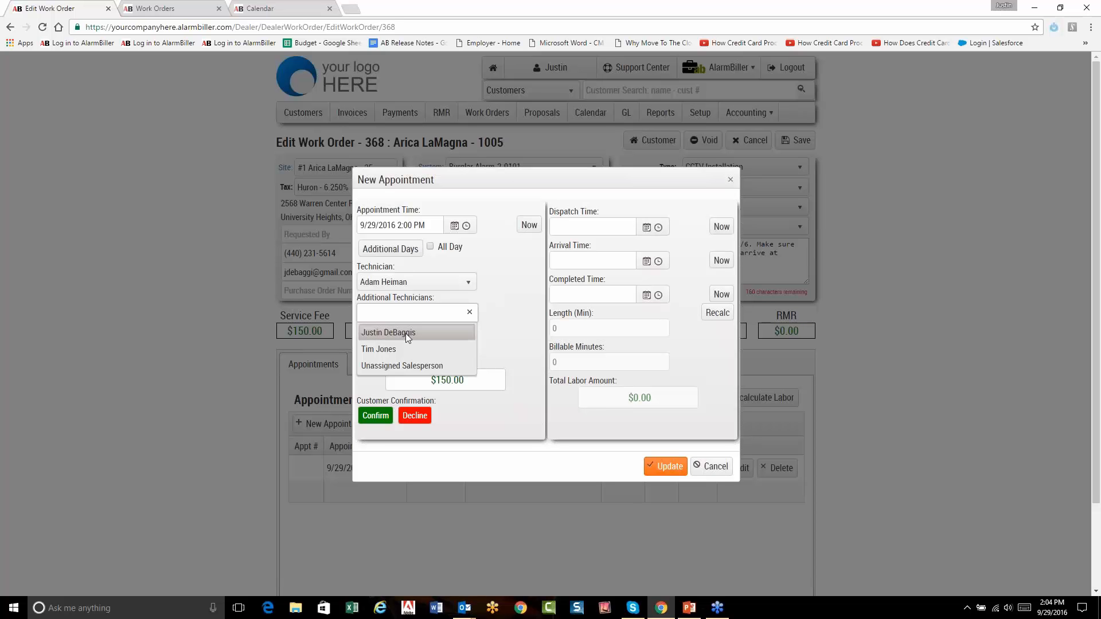
click(405, 333)
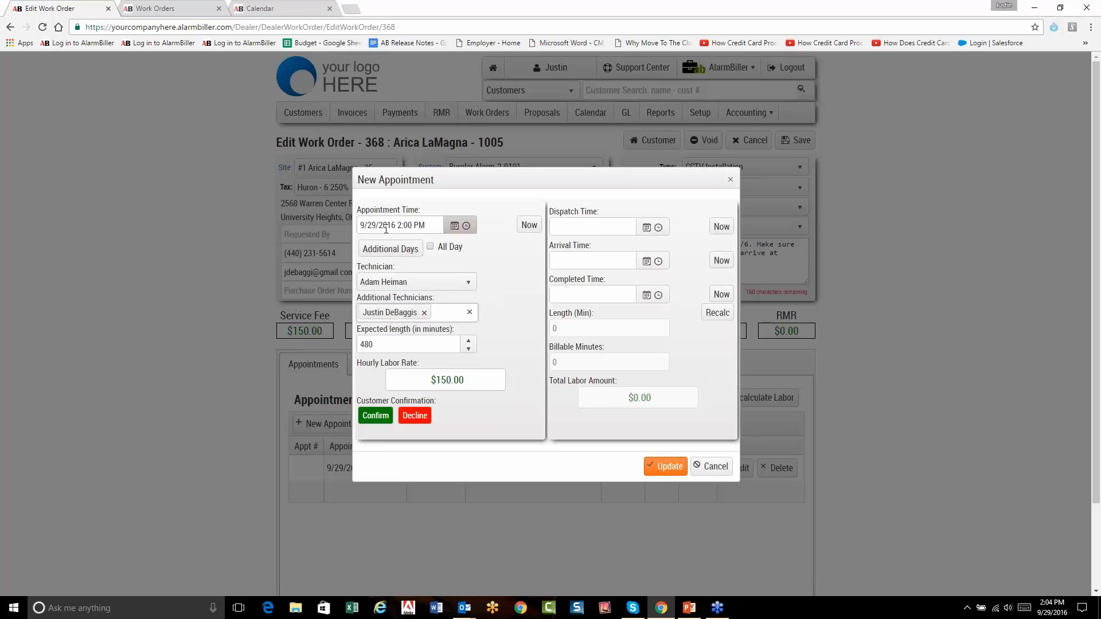
Step: Add September 30 and October 3, 4 and 5, 2016 as additional days and save the new appointment
click(405, 250)
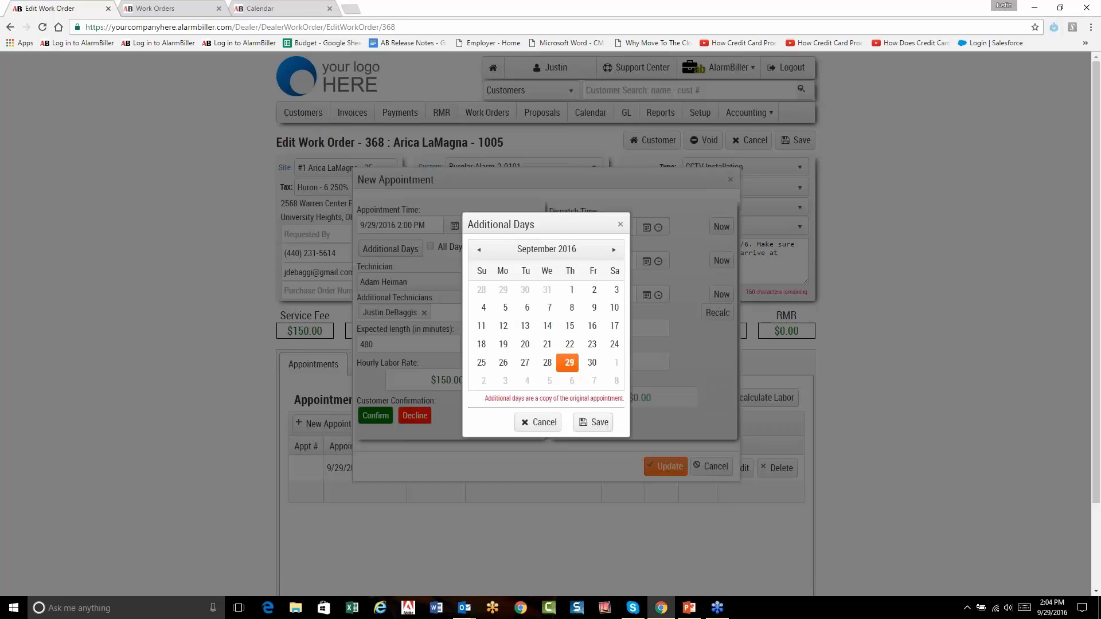
click(591, 362)
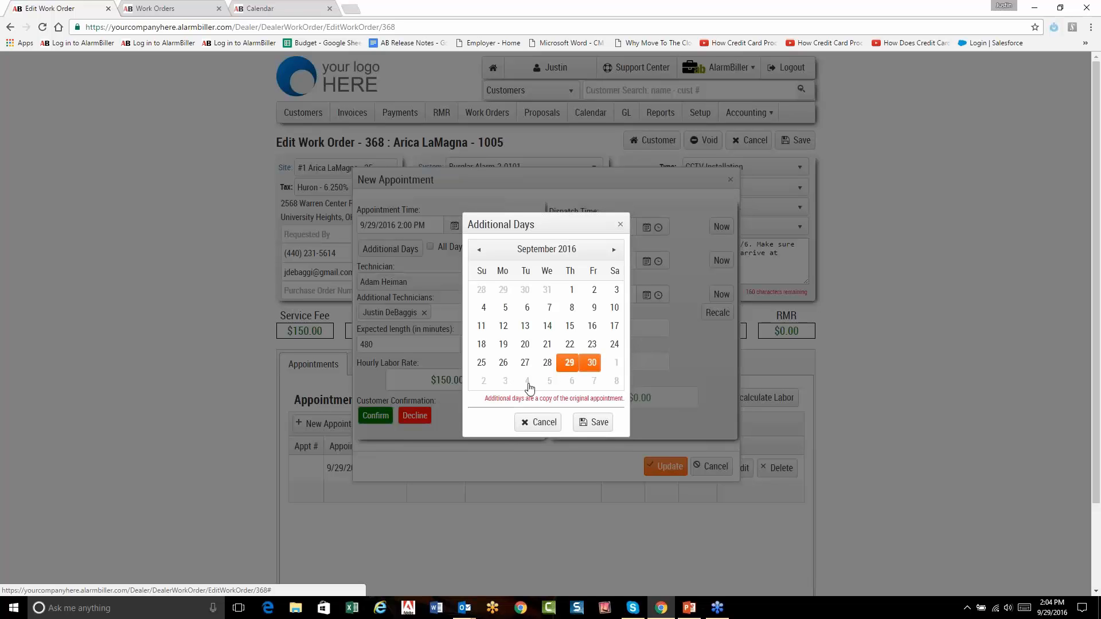
click(505, 381)
click(526, 308)
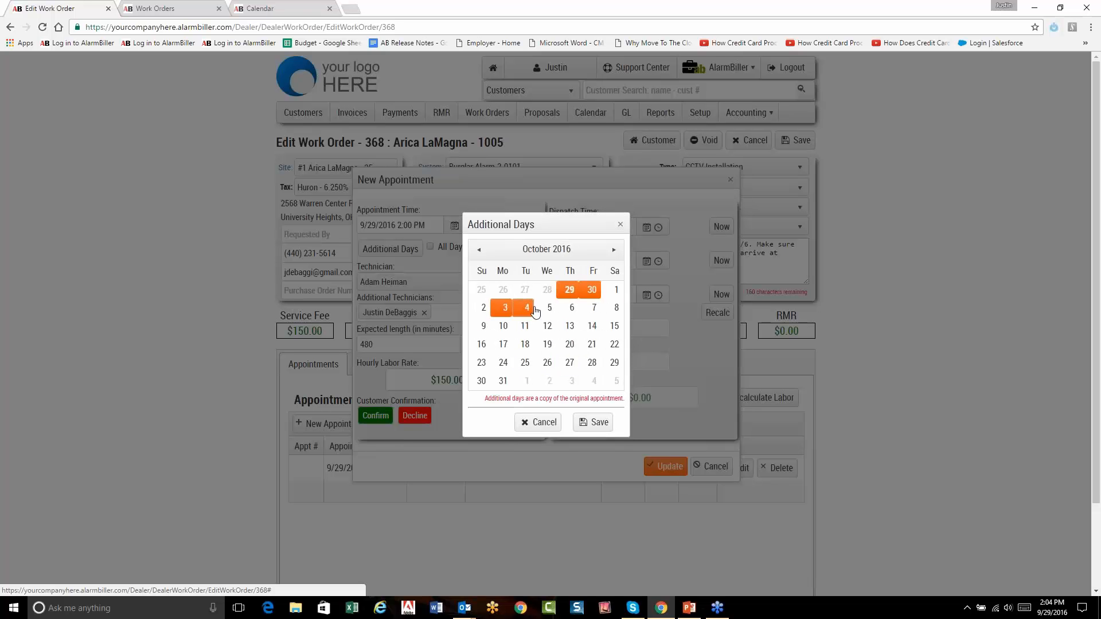
click(548, 310)
click(593, 427)
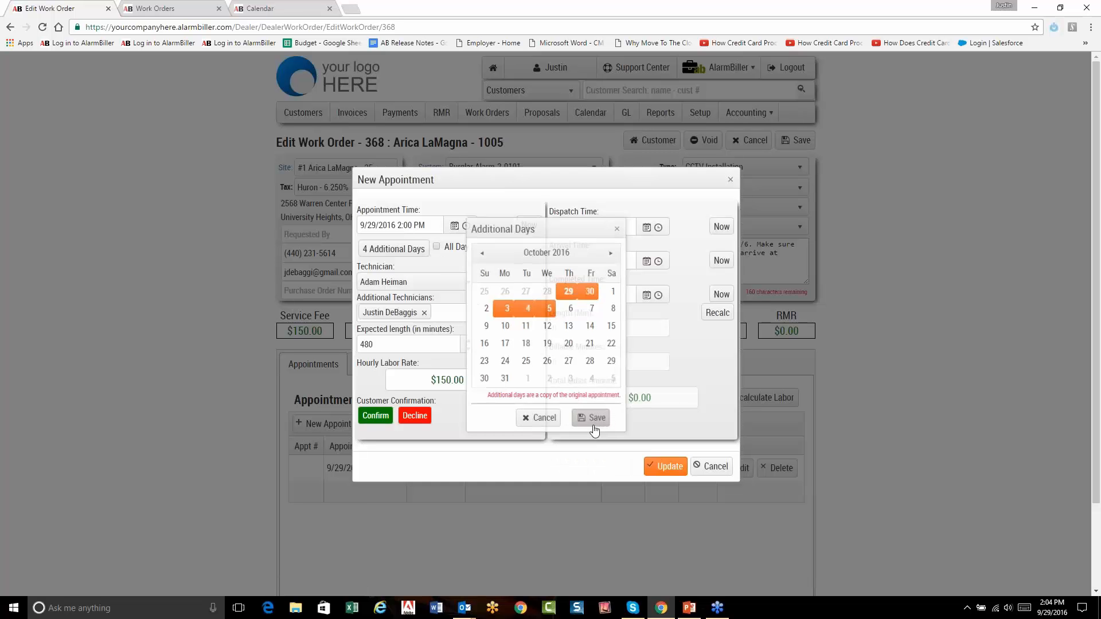
click(662, 469)
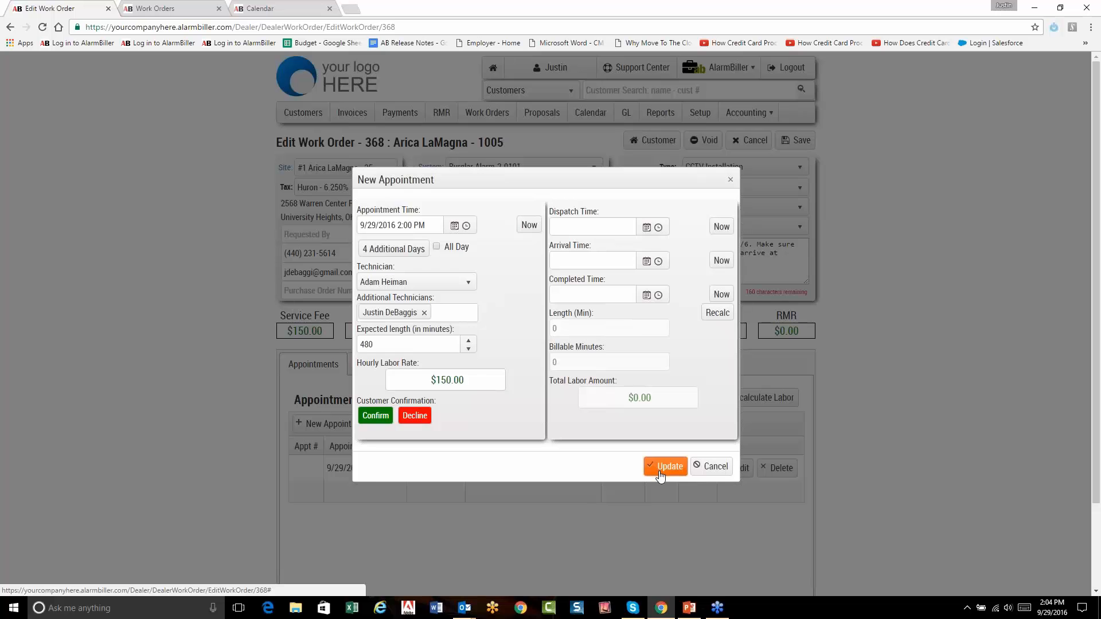
click(675, 334)
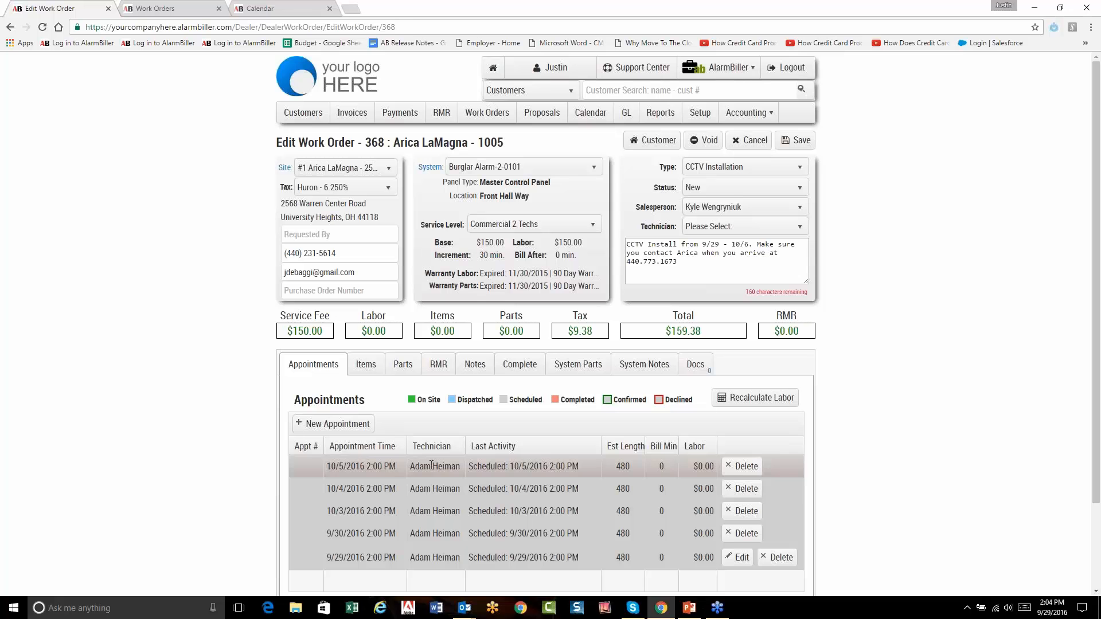
Step: Check the 9/29/2016 appointment's details without changing them, and save the work order
click(737, 557)
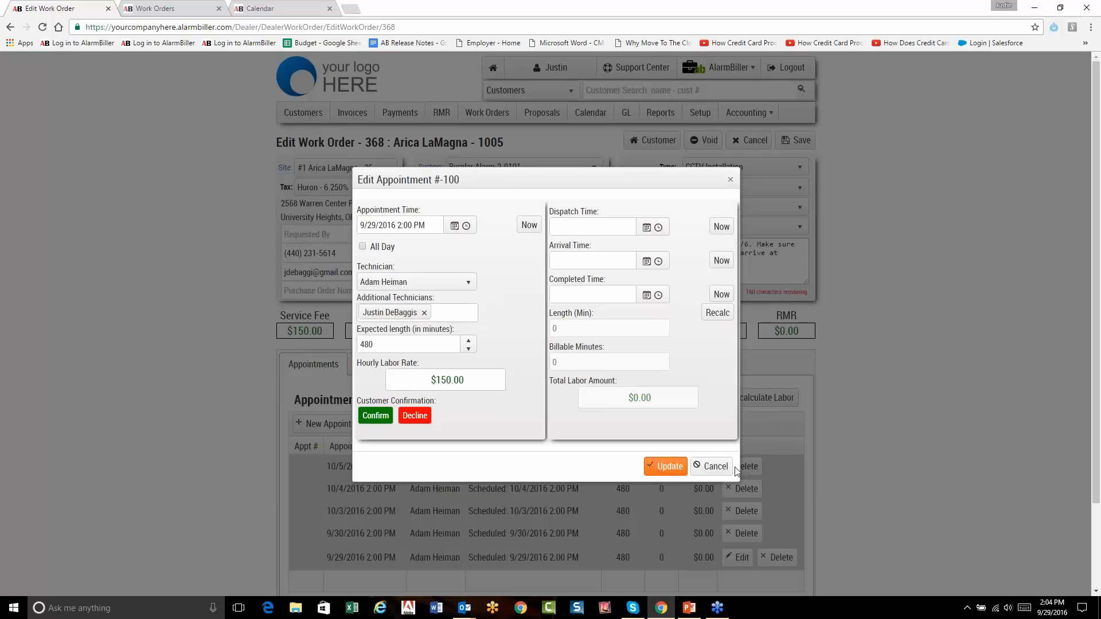
click(712, 466)
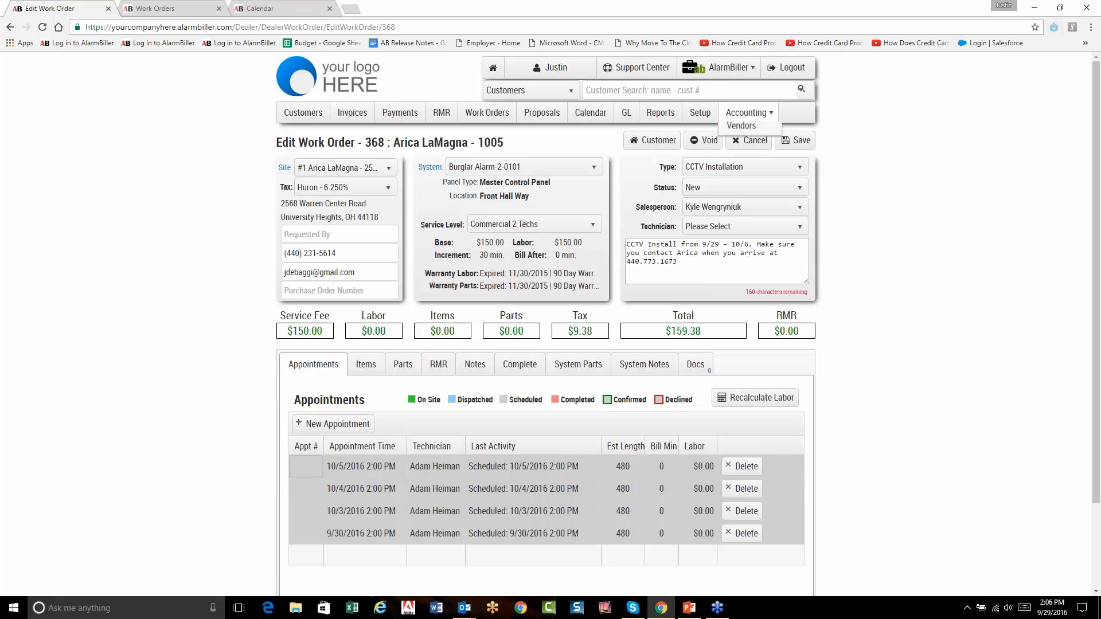
click(799, 141)
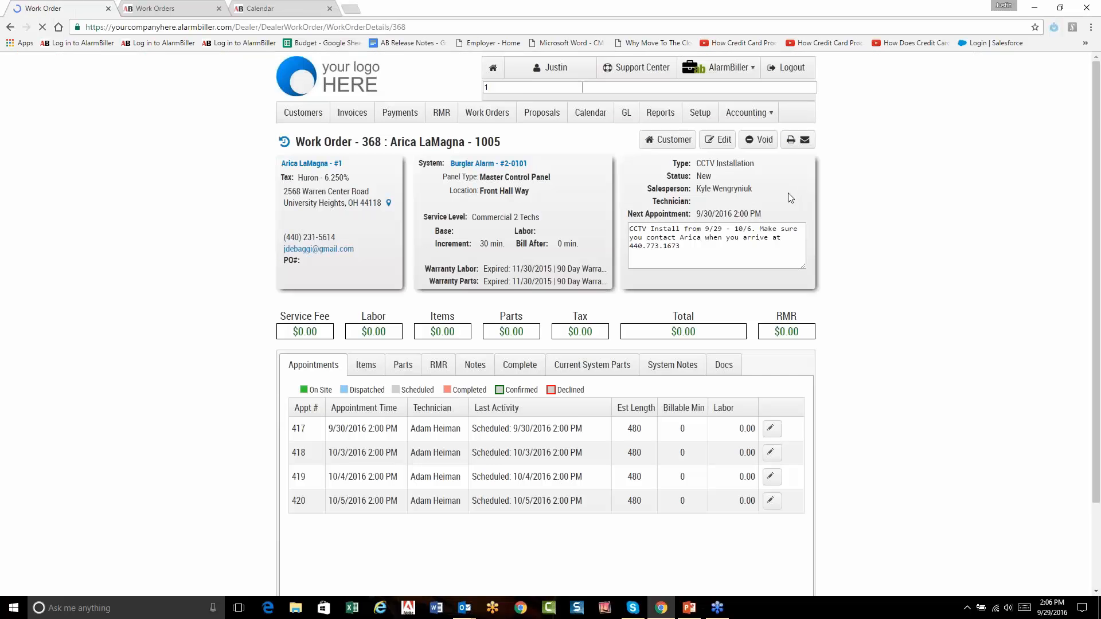
Step: Refresh the calendar and examine the CCTV installation appointment at 2:00 PM on Friday, September 30, 2016
click(271, 7)
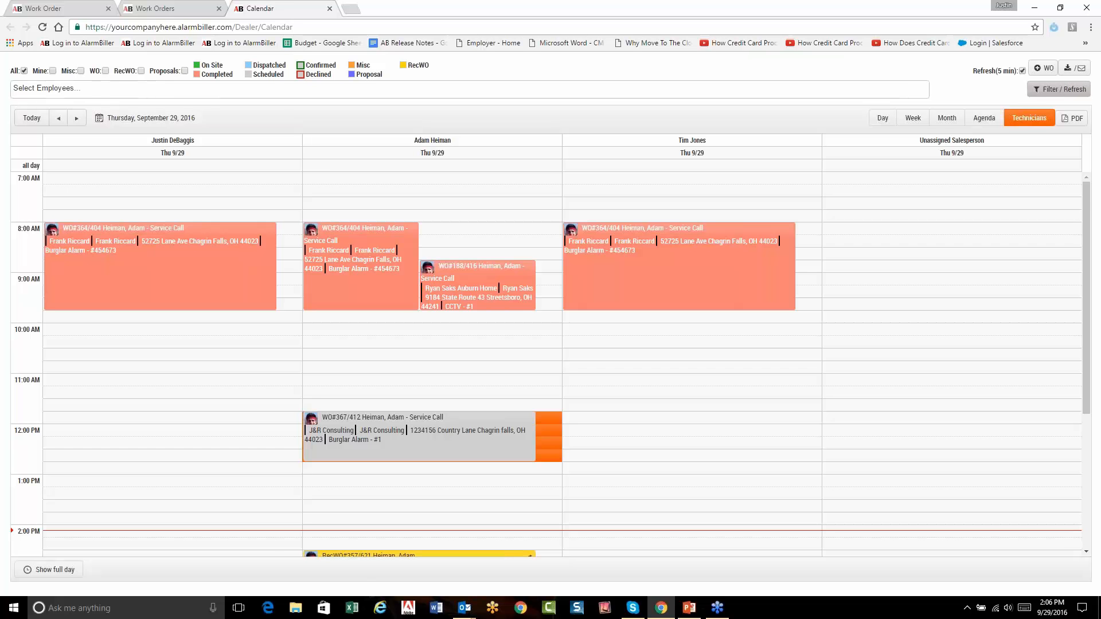
click(1041, 96)
click(76, 118)
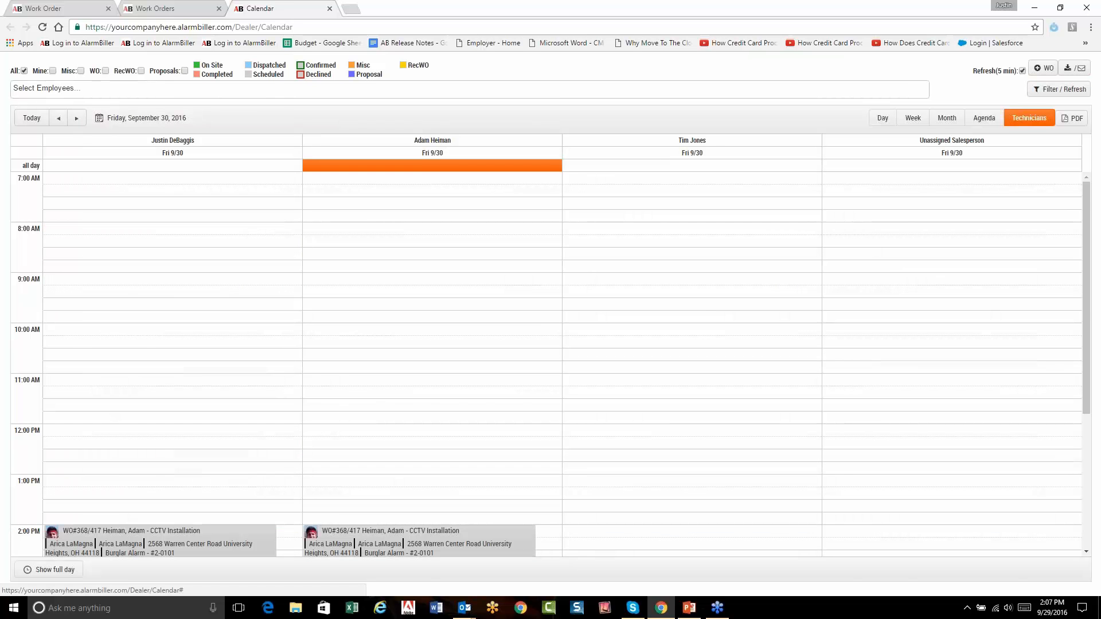
scroll(359, 267, down, 4)
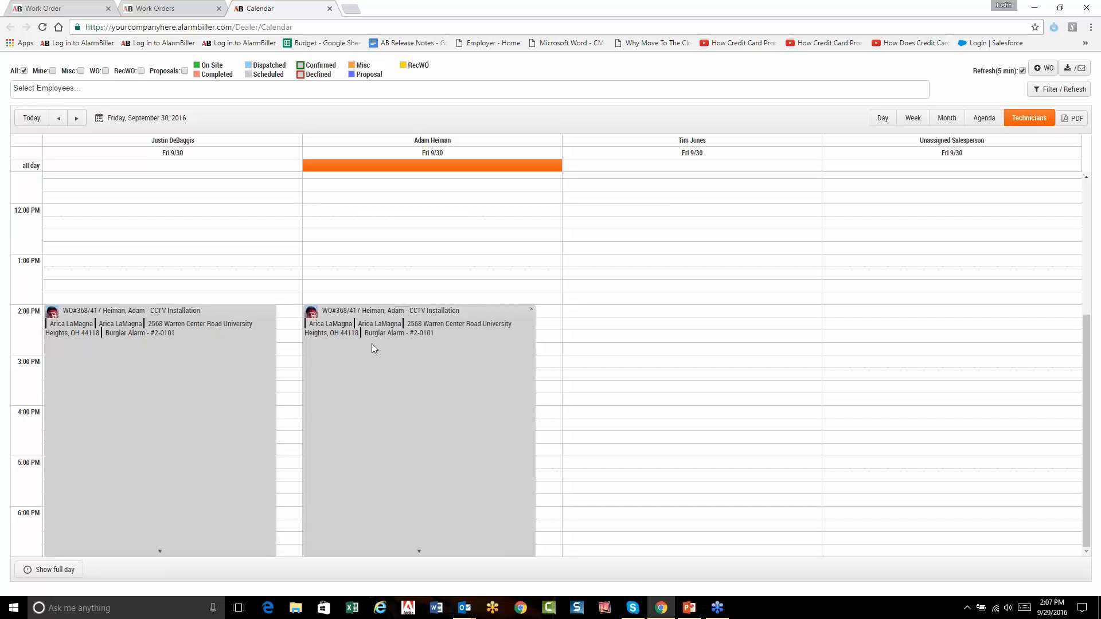
click(393, 352)
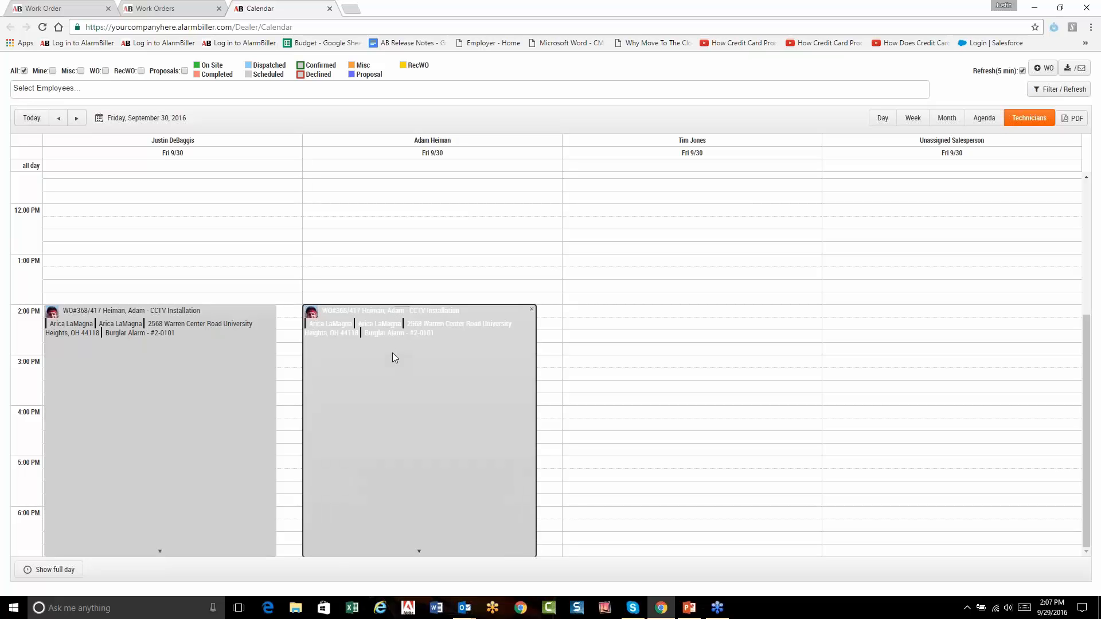
double_click(465, 355)
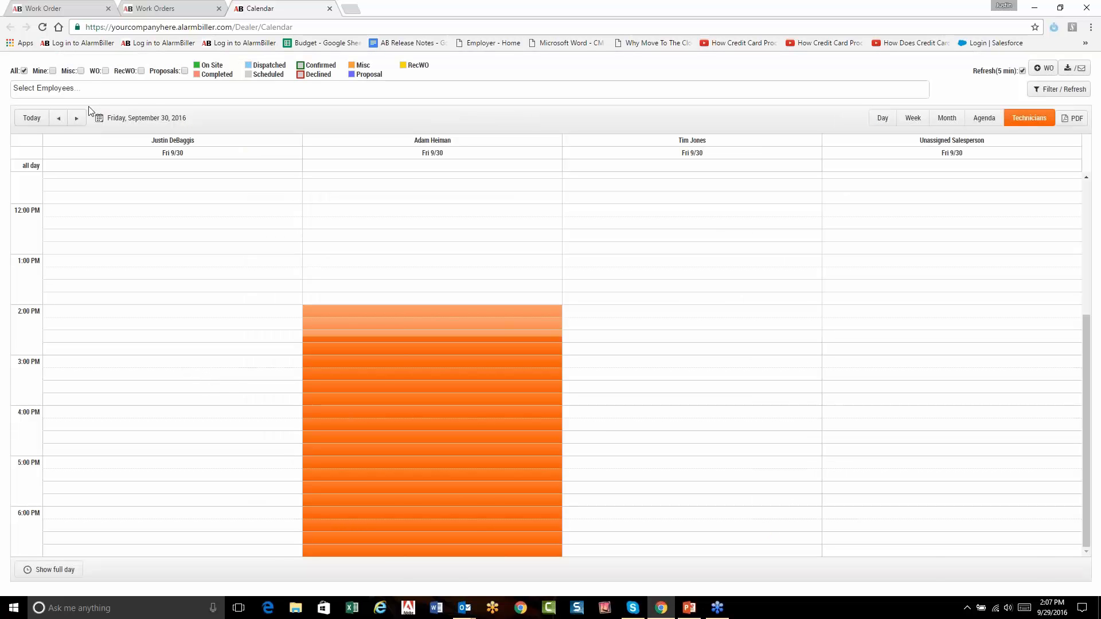
click(78, 119)
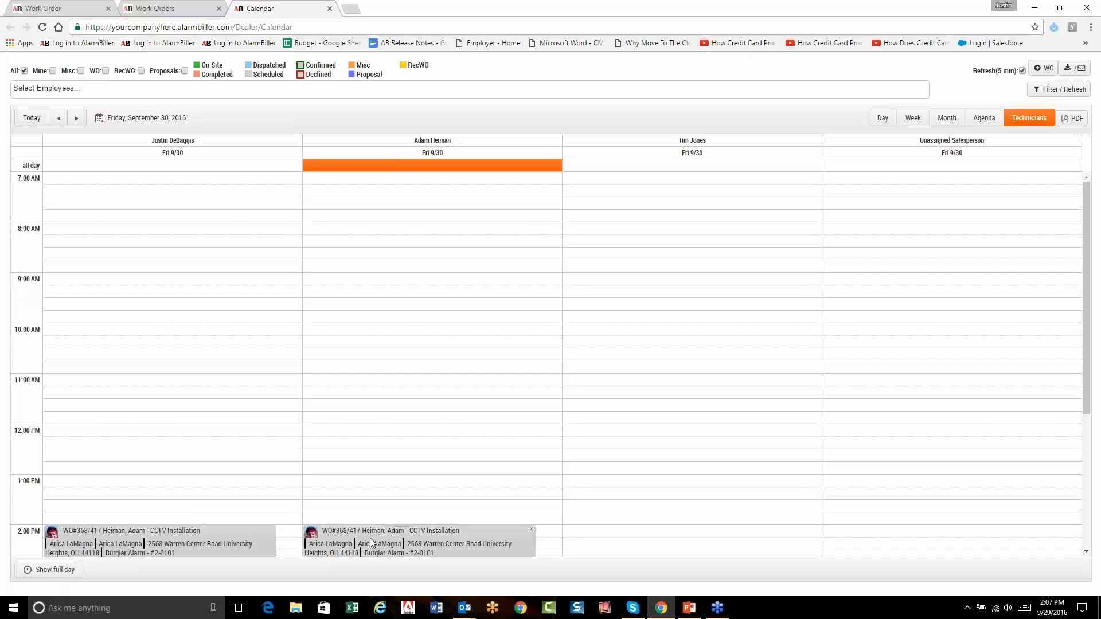
Step: Set the September 30 CCTV installation appointment's dispatch and arrival to the current time, 9/29/2016 2:07 PM, and save it
scroll(371, 516, down, 3)
scroll(373, 499, down, 1)
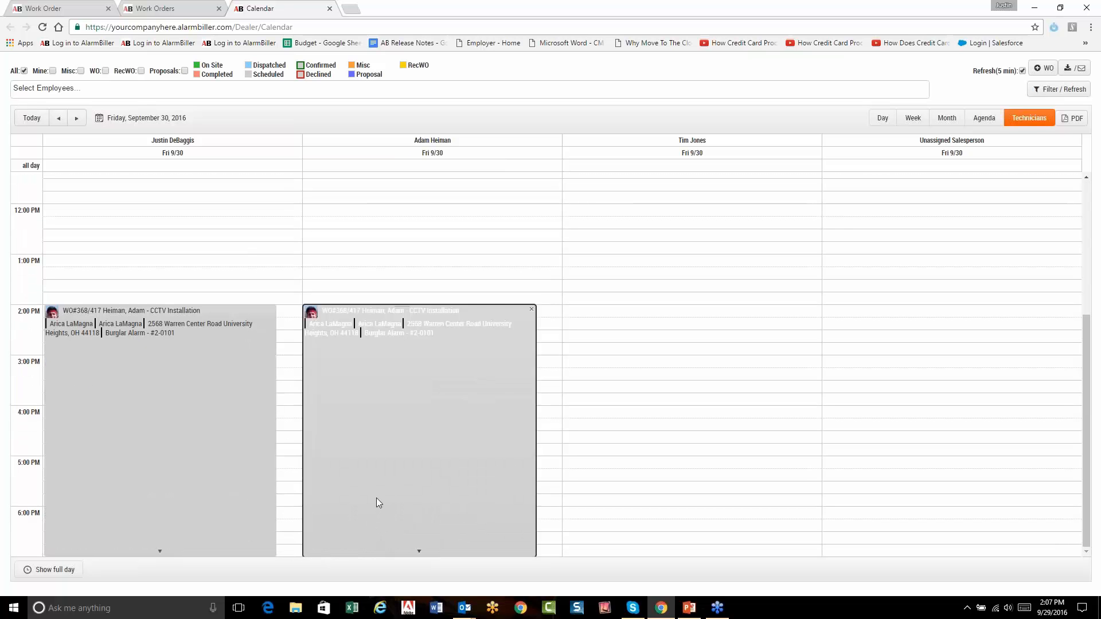
click(376, 497)
click(794, 258)
click(789, 280)
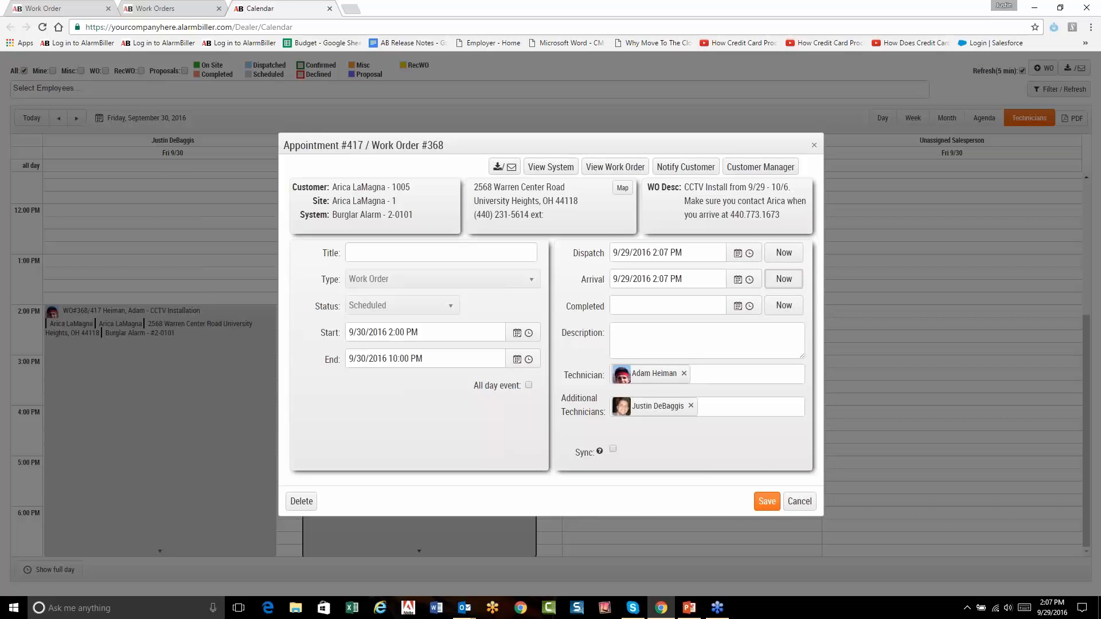
click(763, 503)
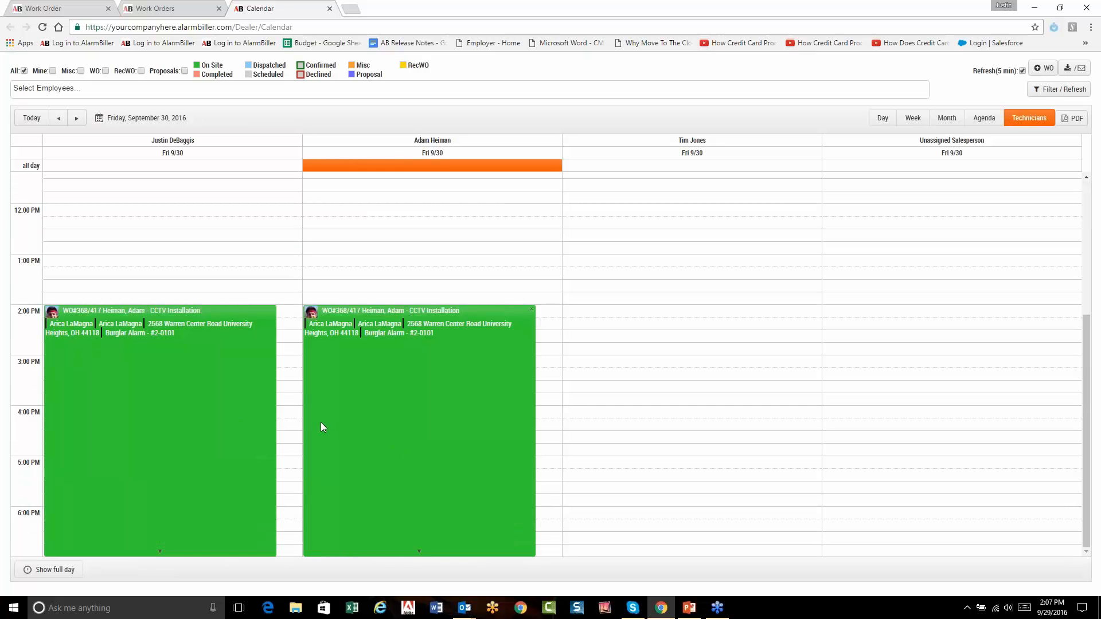
Step: Open Setup in a new browser tab, go to its Automation settings, and open the linked Statement Rules in another tab
click(63, 6)
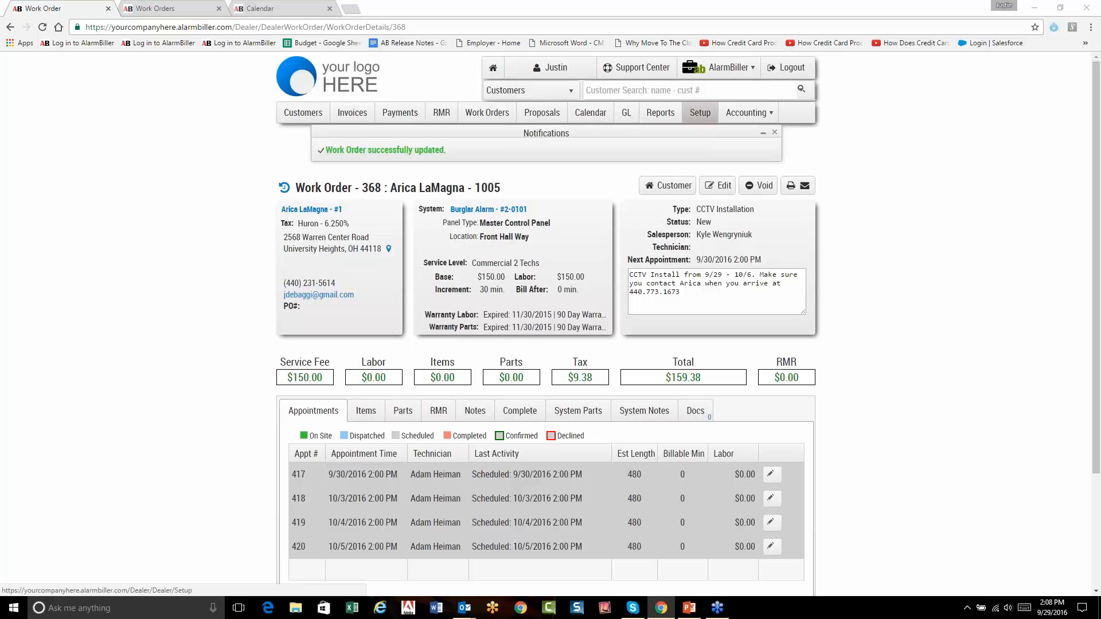
right_click(703, 111)
click(717, 120)
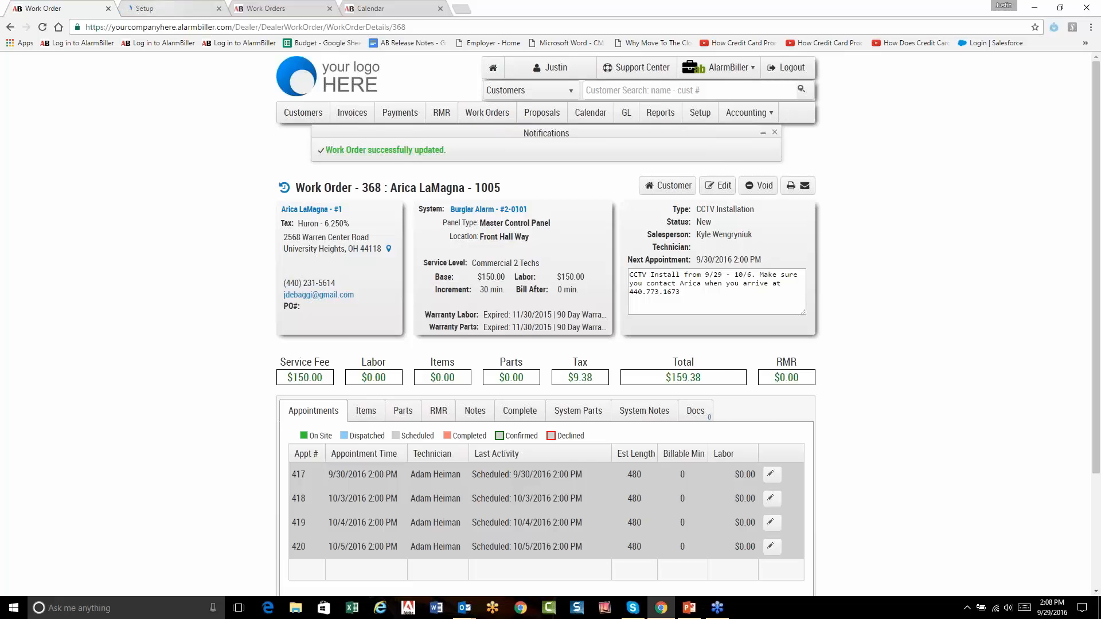
click(172, 9)
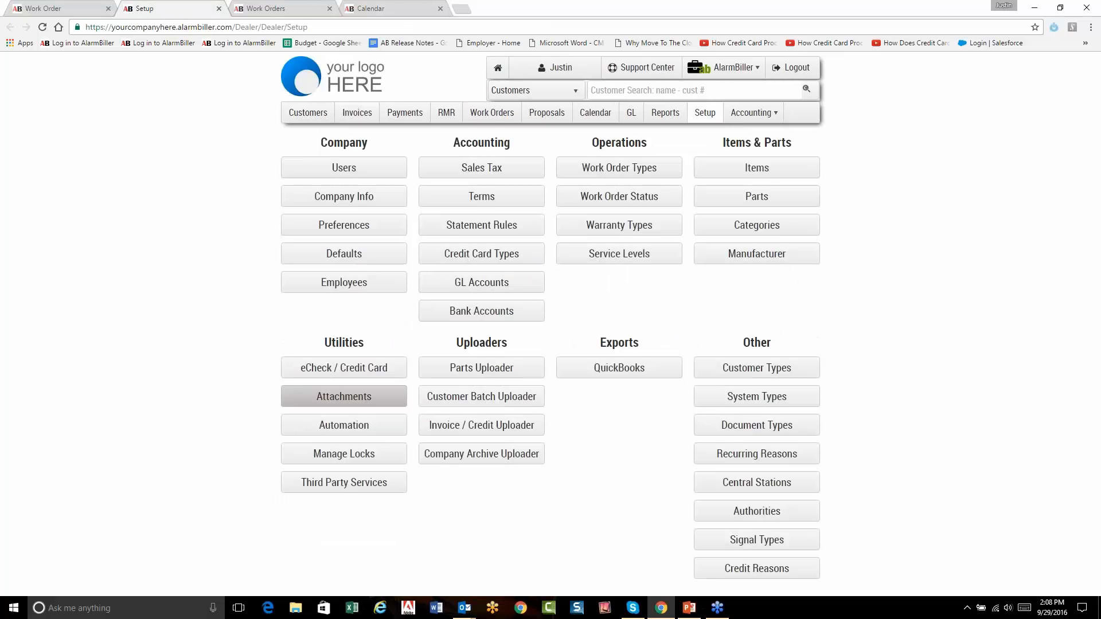
click(372, 425)
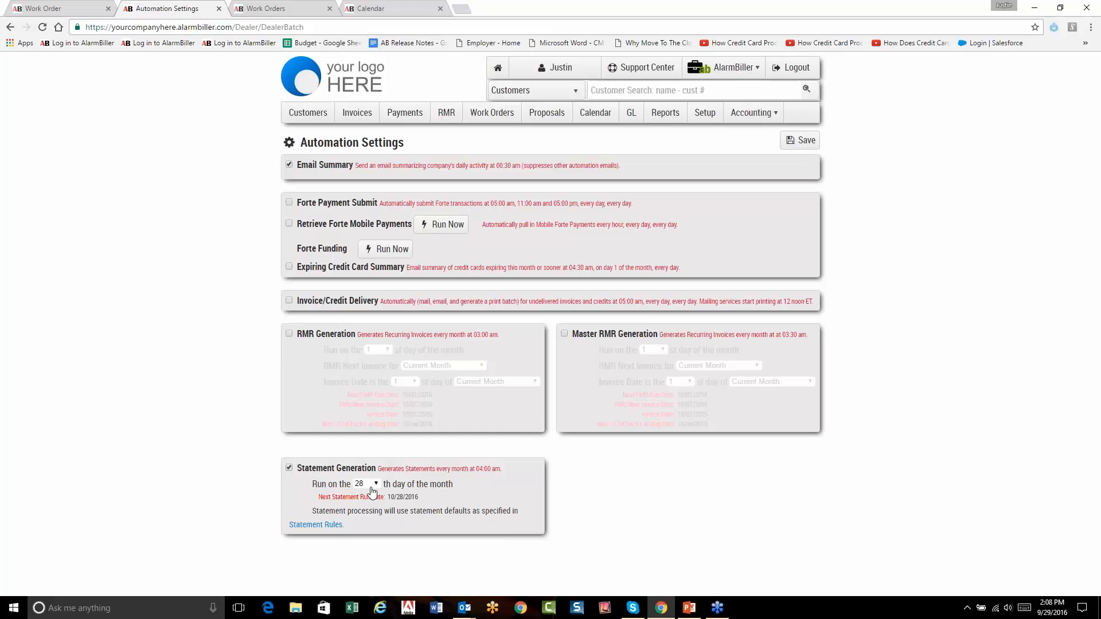
right_click(335, 524)
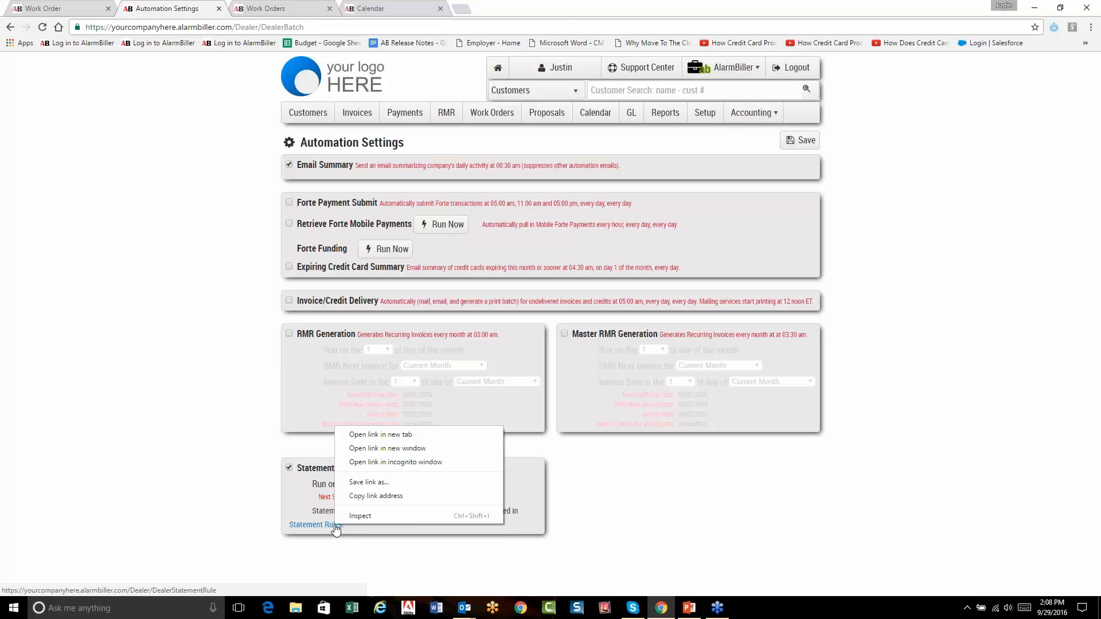
click(370, 435)
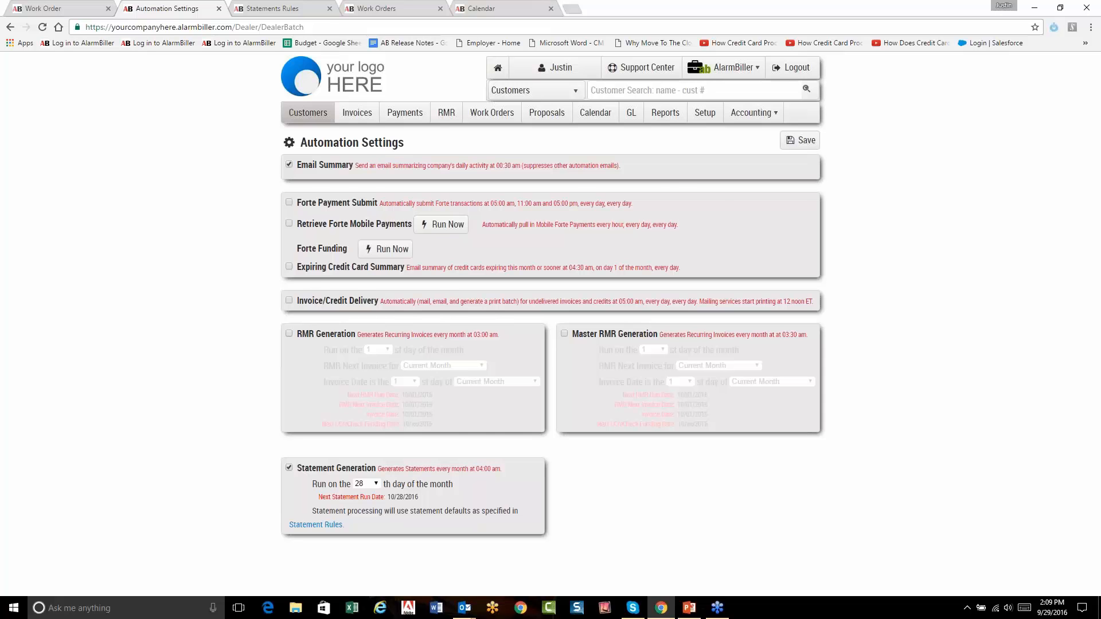
Step: Review the Statement Rules, switch to Outlook to open the New Statement email, and open its attached statement PDF
click(275, 8)
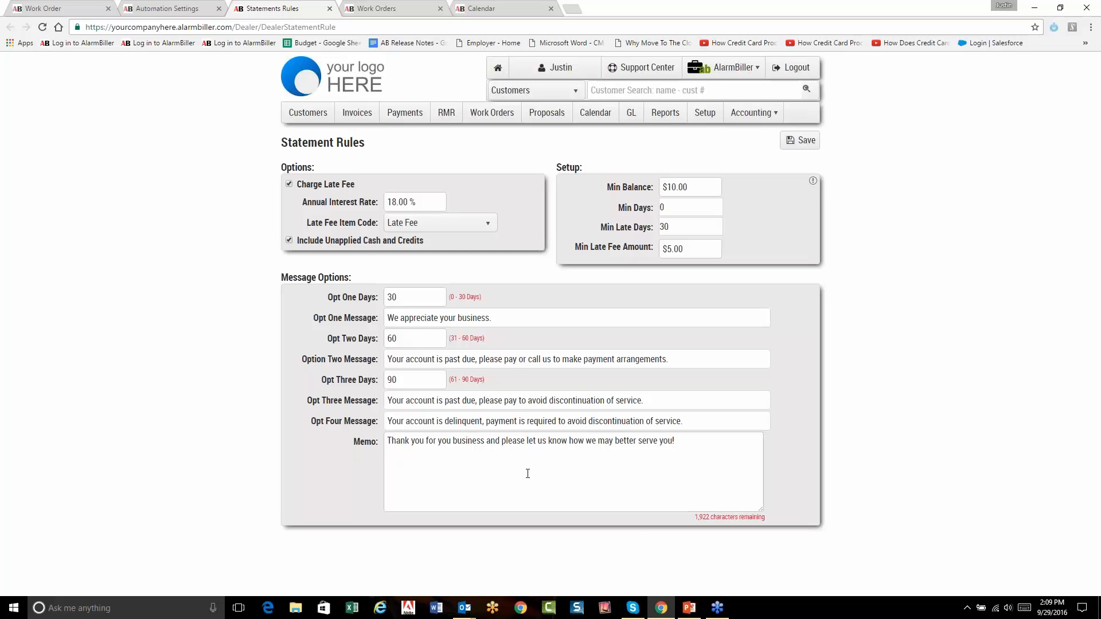
mouse_move(464, 608)
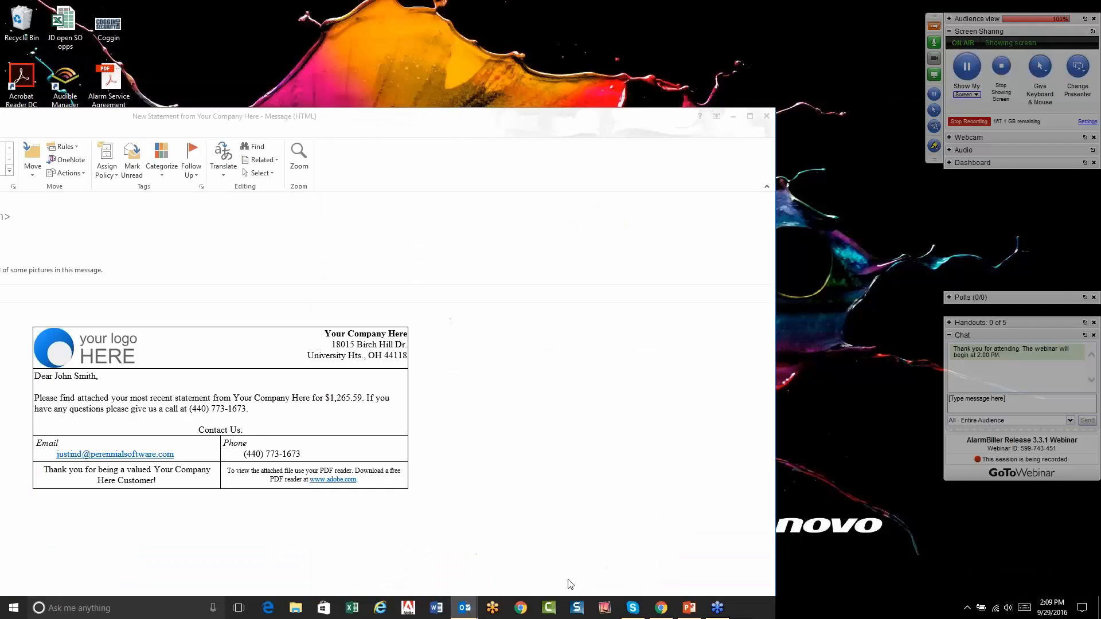
click(565, 580)
drag(220, 120, 487, 129)
double_click(88, 303)
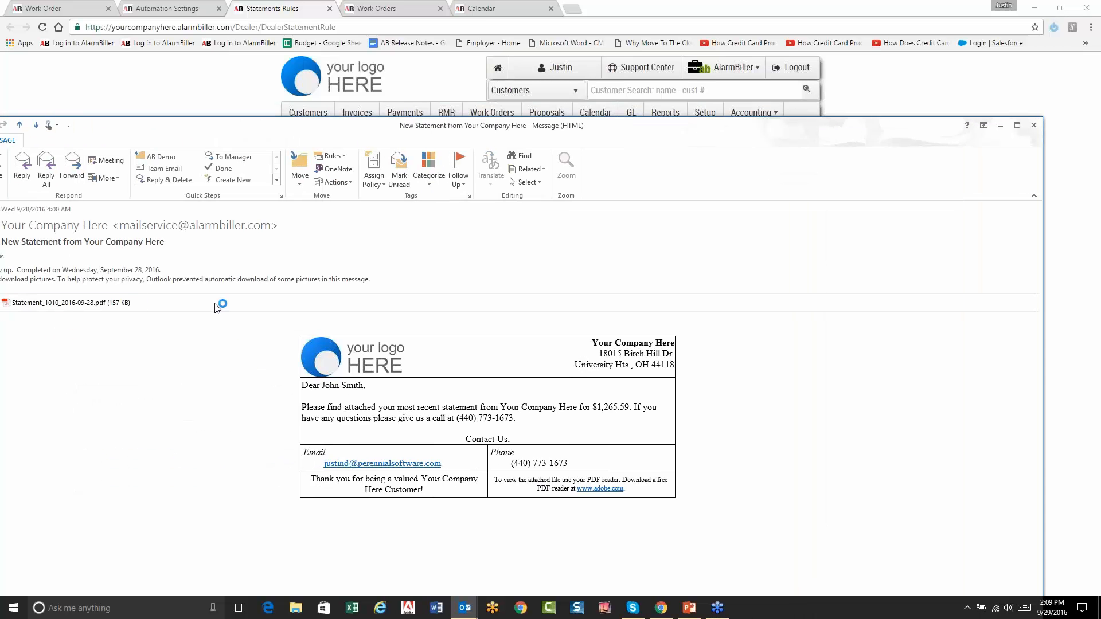
Step: Examine the statement's invoice list, aging amounts, late fees, total due, and memo, and return to the Statement Rules page in the browser
scroll(339, 375, down, 5)
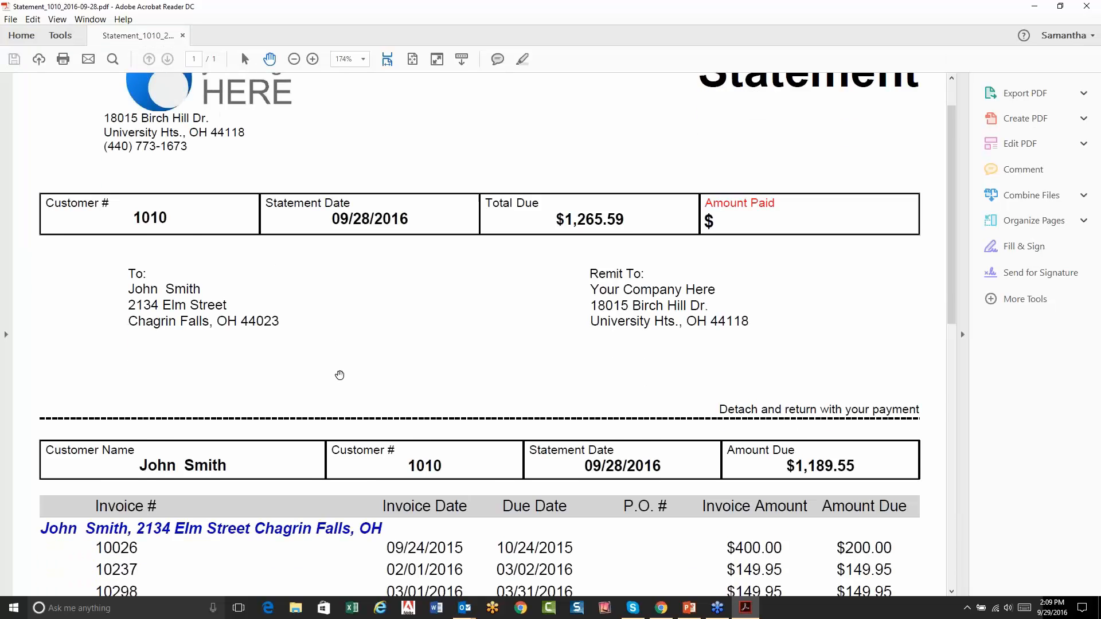
scroll(377, 372, down, 1)
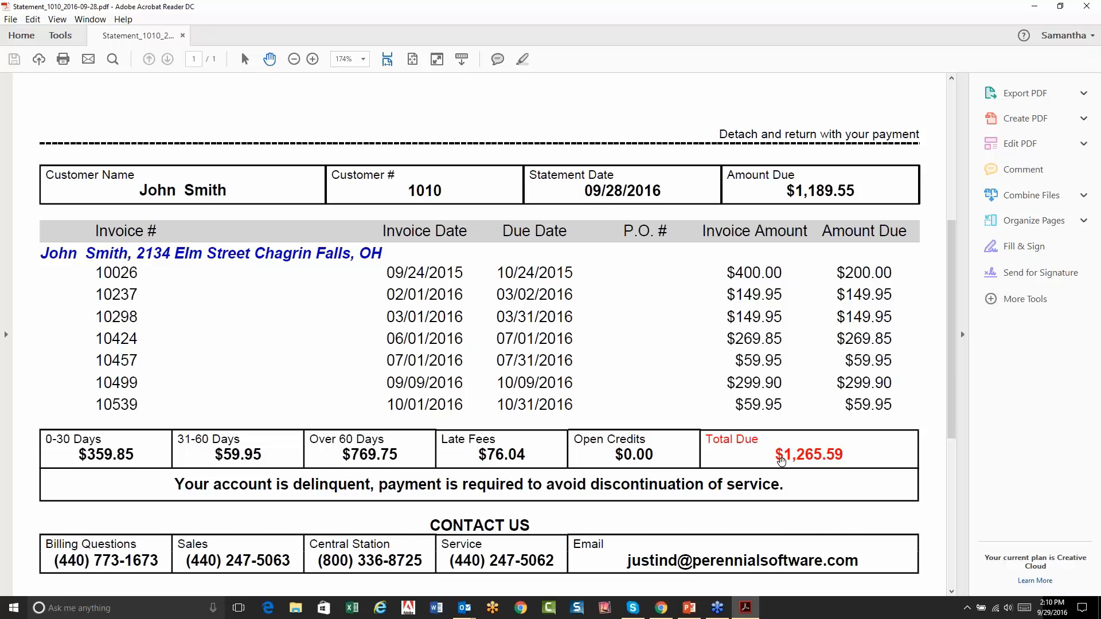
scroll(484, 405, down, 3)
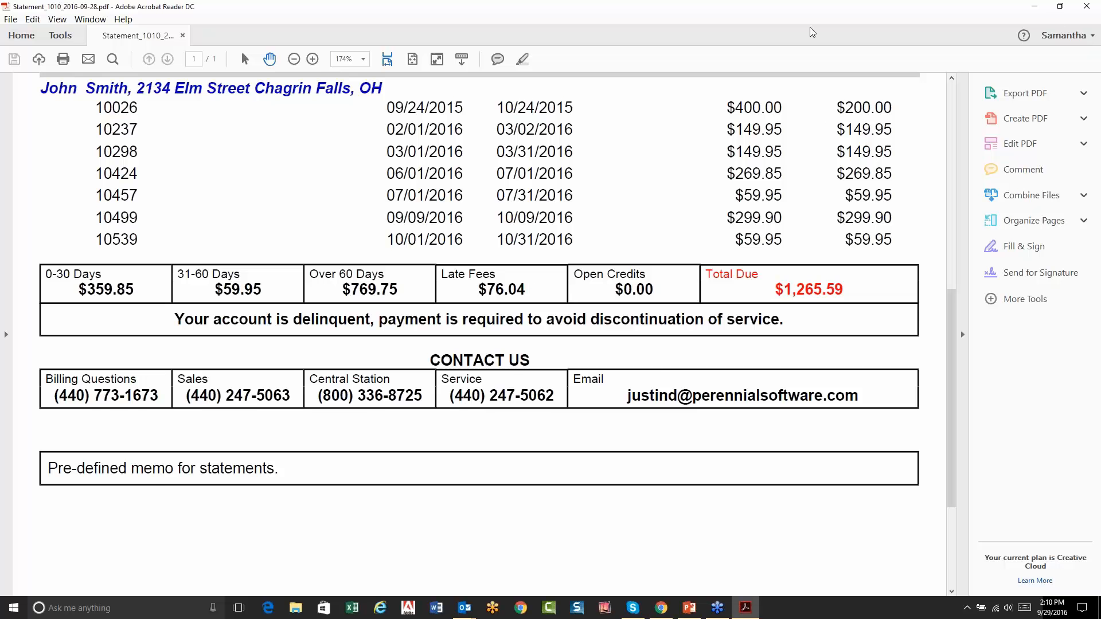
drag(809, 25, 224, 207)
click(431, 193)
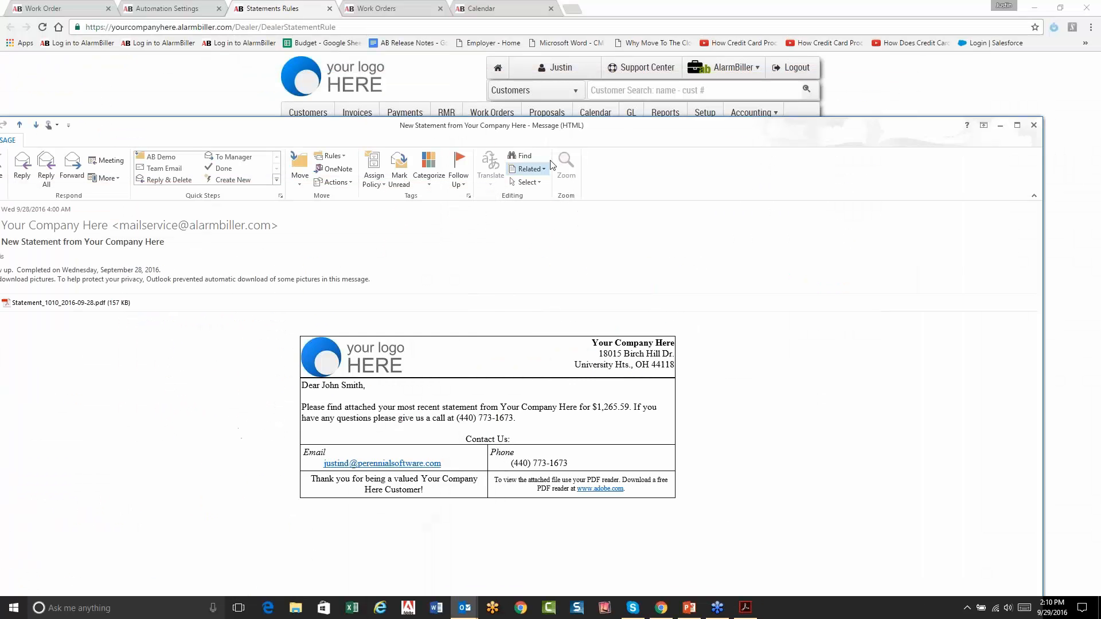
click(561, 63)
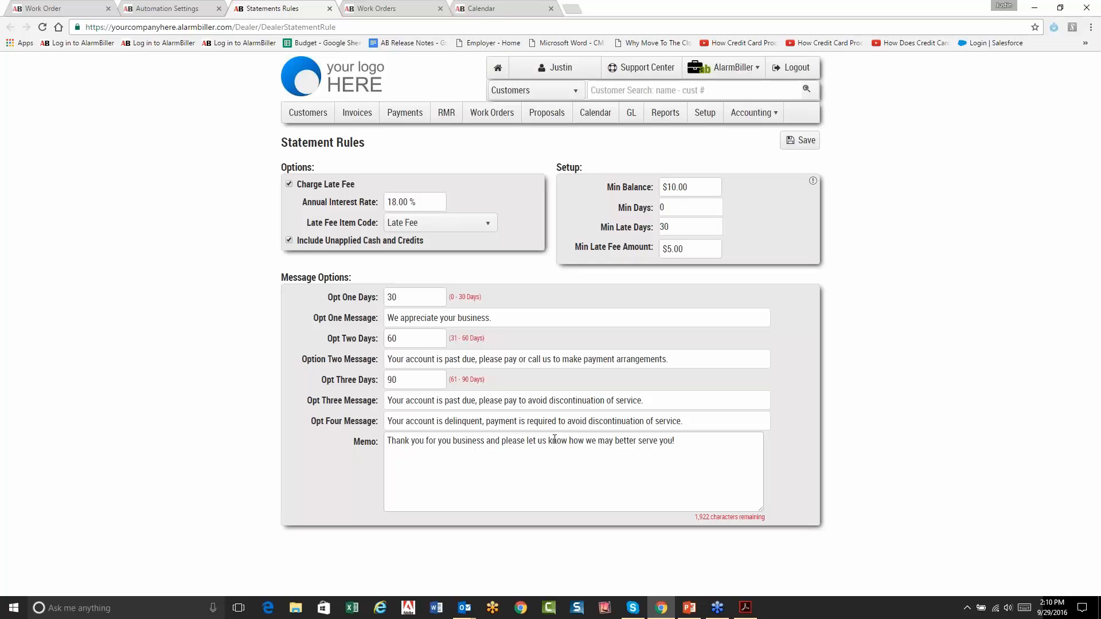
Step: Go to Setup, switch to the September 28, 2016 Daily Email Summary in Outlook, maximize it, and read through its sections
click(697, 118)
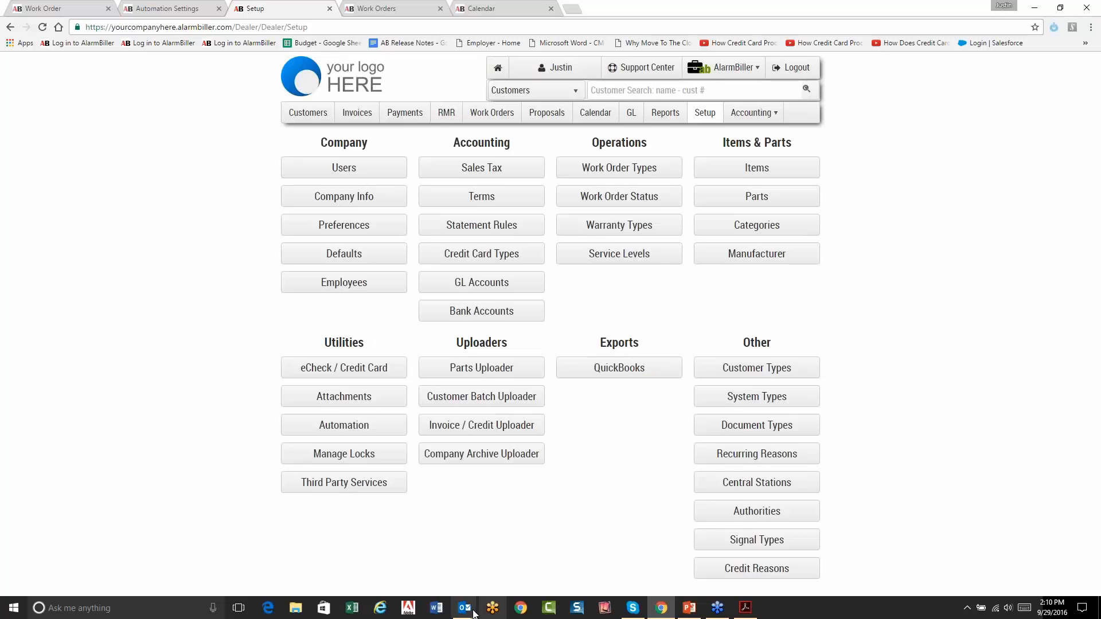
mouse_move(464, 608)
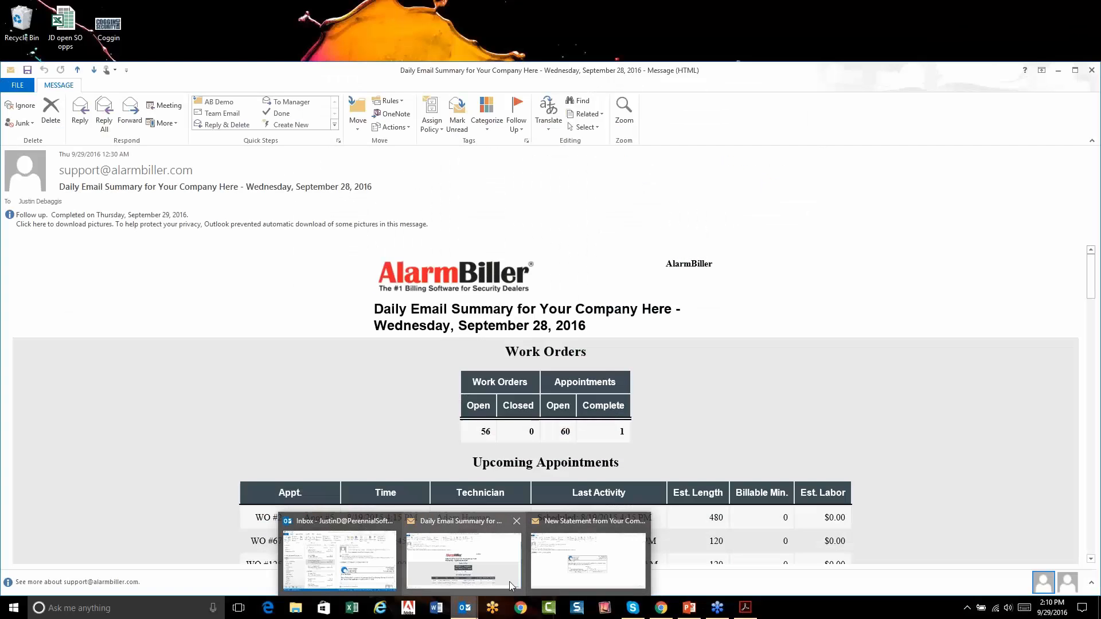
click(509, 581)
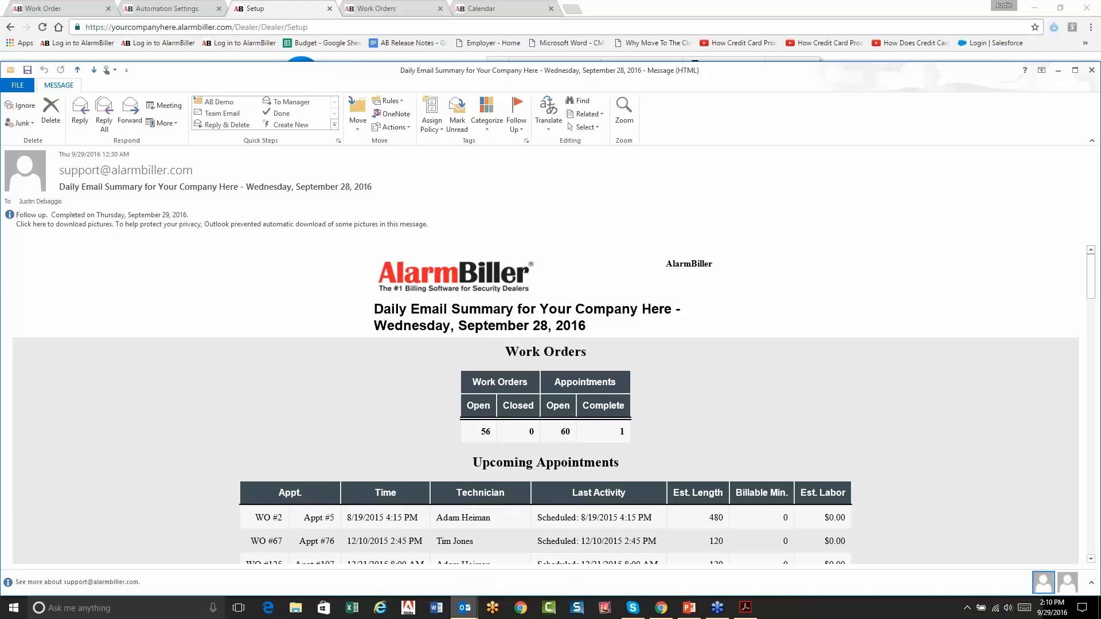
double_click(521, 78)
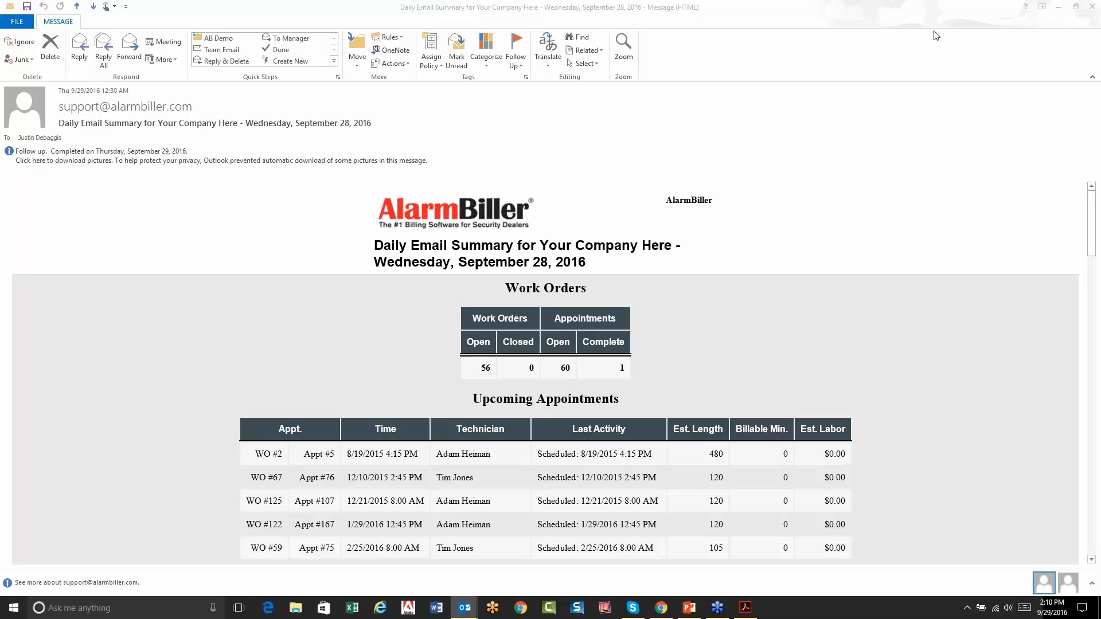
click(497, 330)
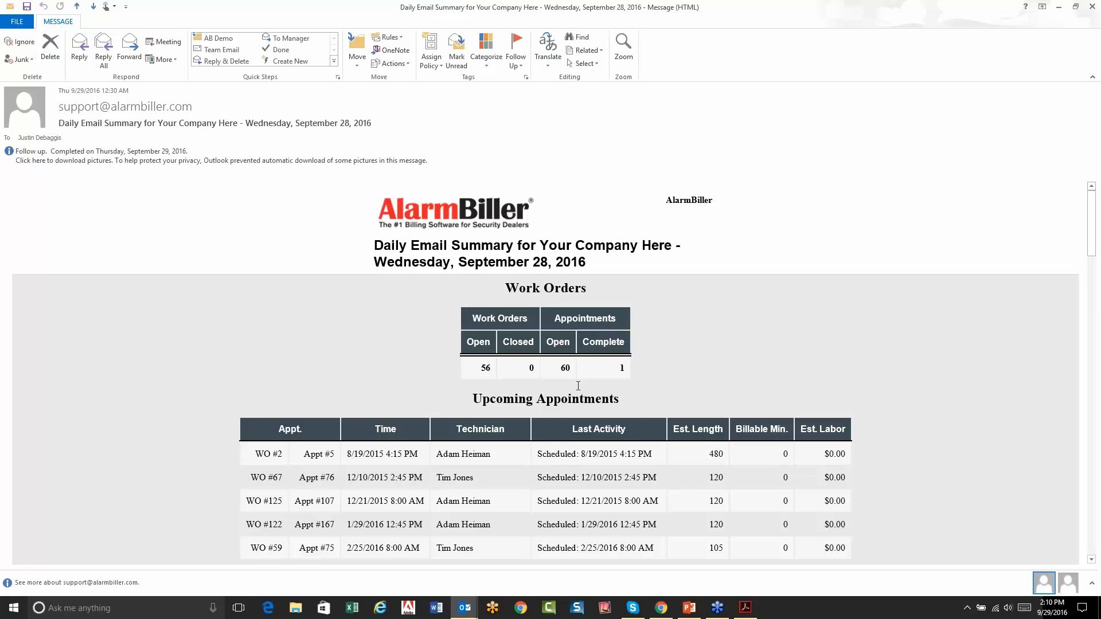
drag(1090, 219, 1090, 521)
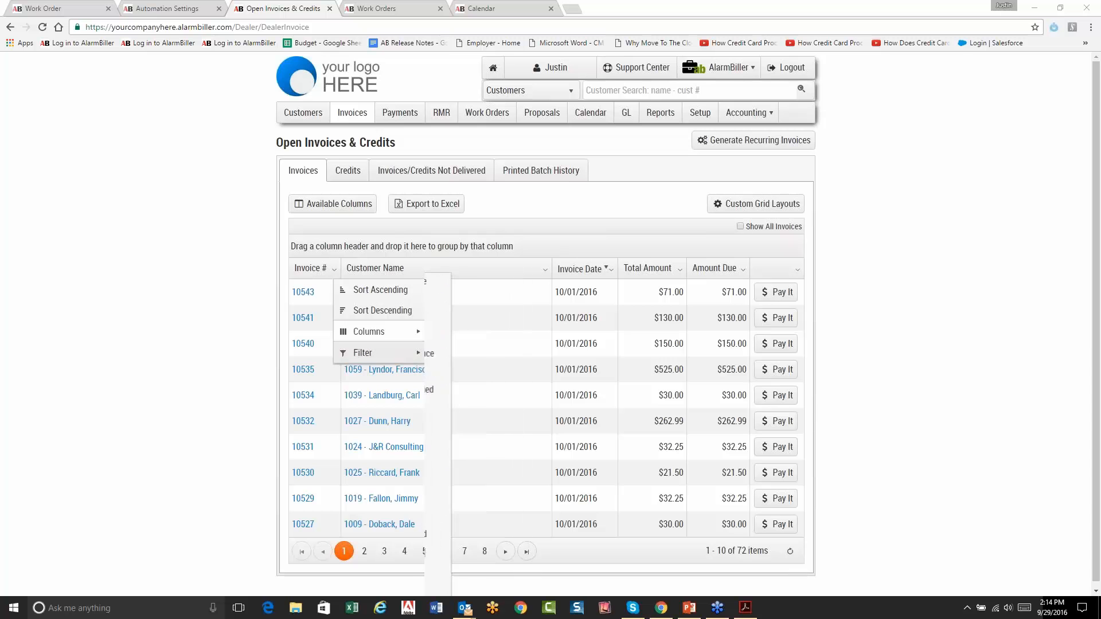
Step: Add the Customer Balance column to the Open Invoices grid
mouse_move(400, 343)
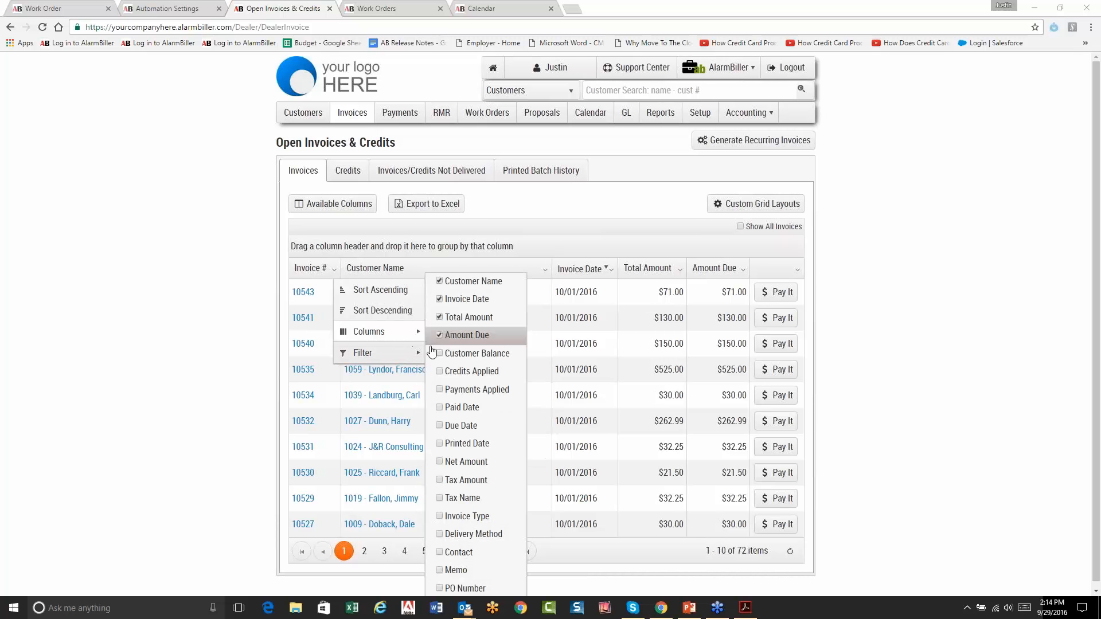
click(440, 353)
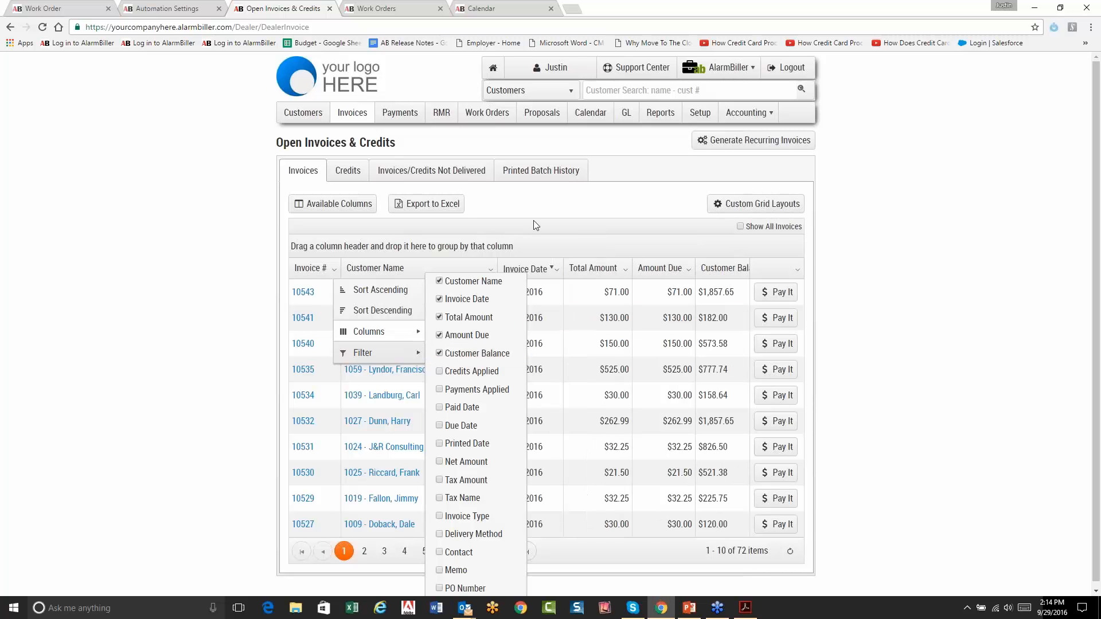
click(648, 231)
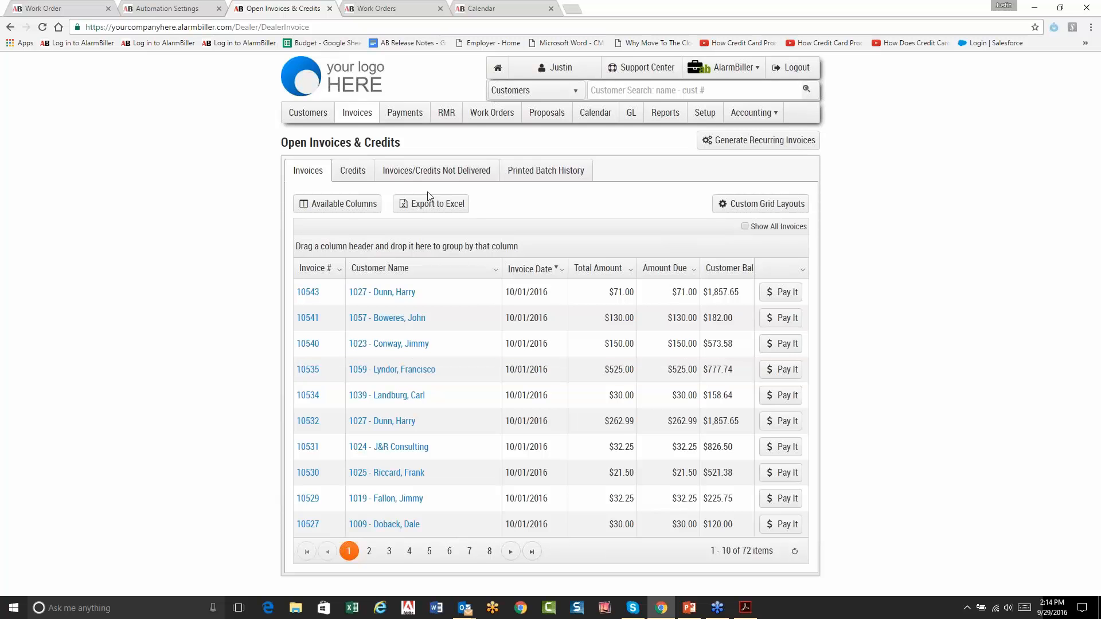
Step: Inspect the invoice grid's available columns and filter options without changing them
click(347, 206)
mouse_move(373, 331)
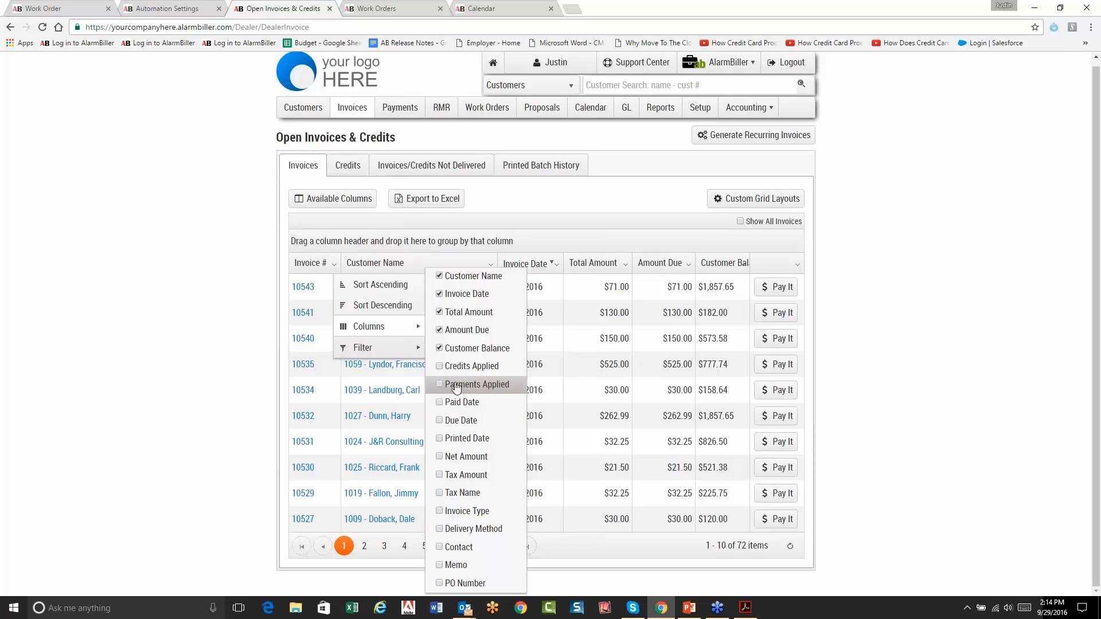
mouse_move(405, 353)
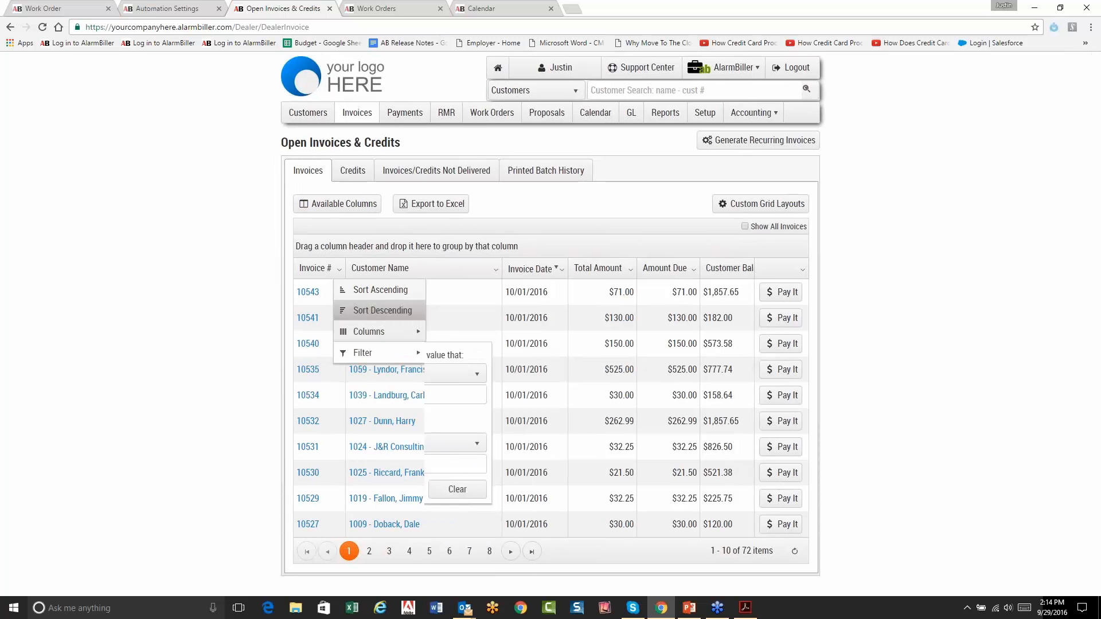
click(513, 207)
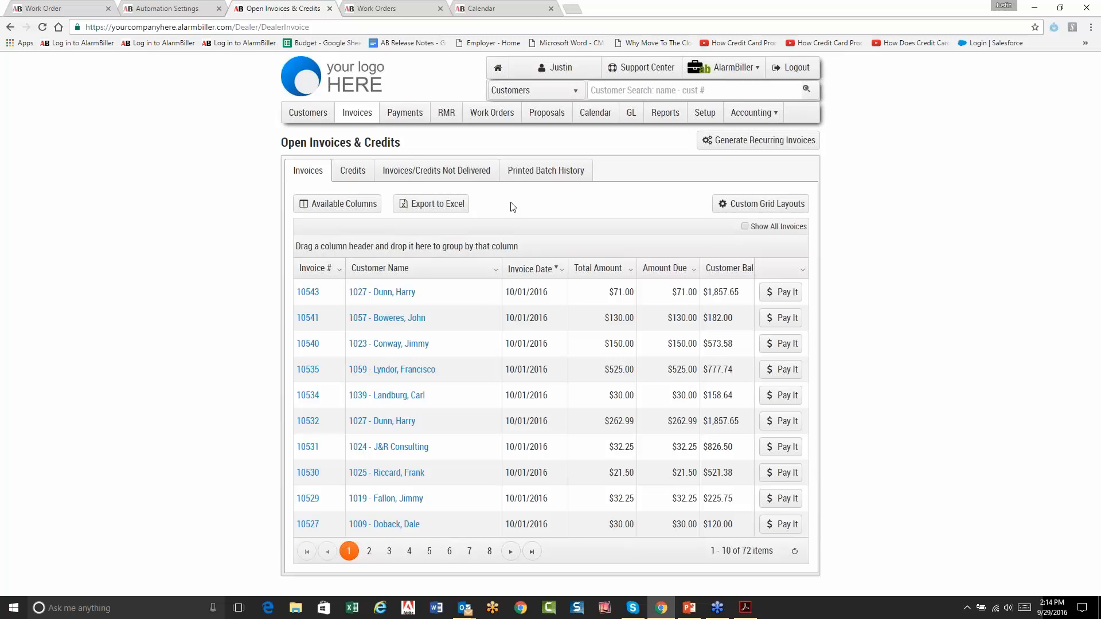
Step: Open the RMR Invoice Generation History and expand batch 1 to examine its generated invoices
click(446, 113)
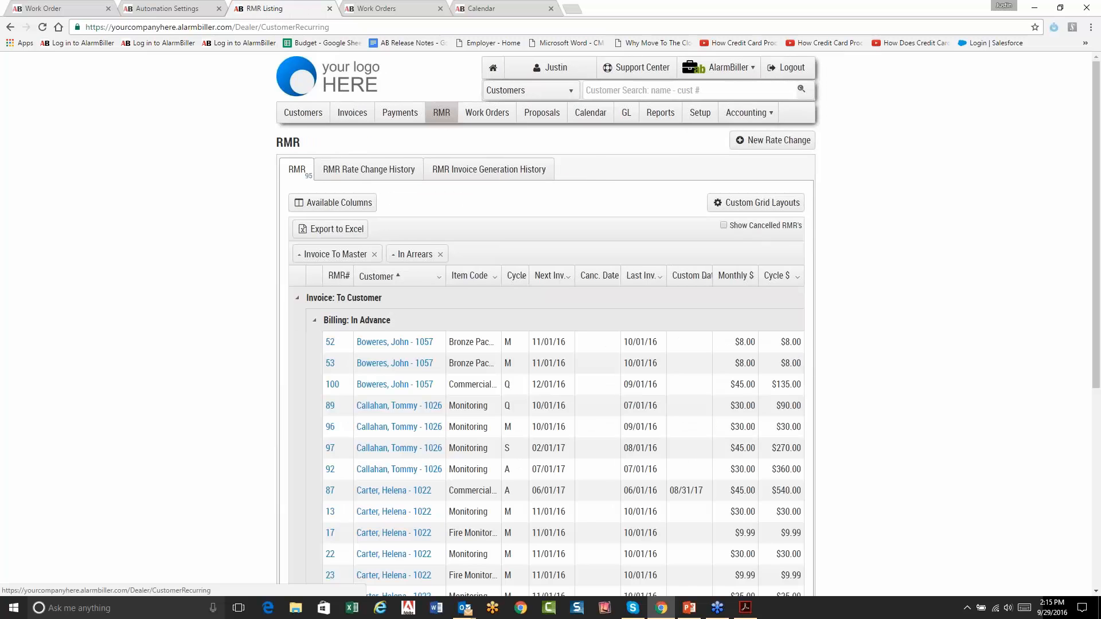
click(470, 176)
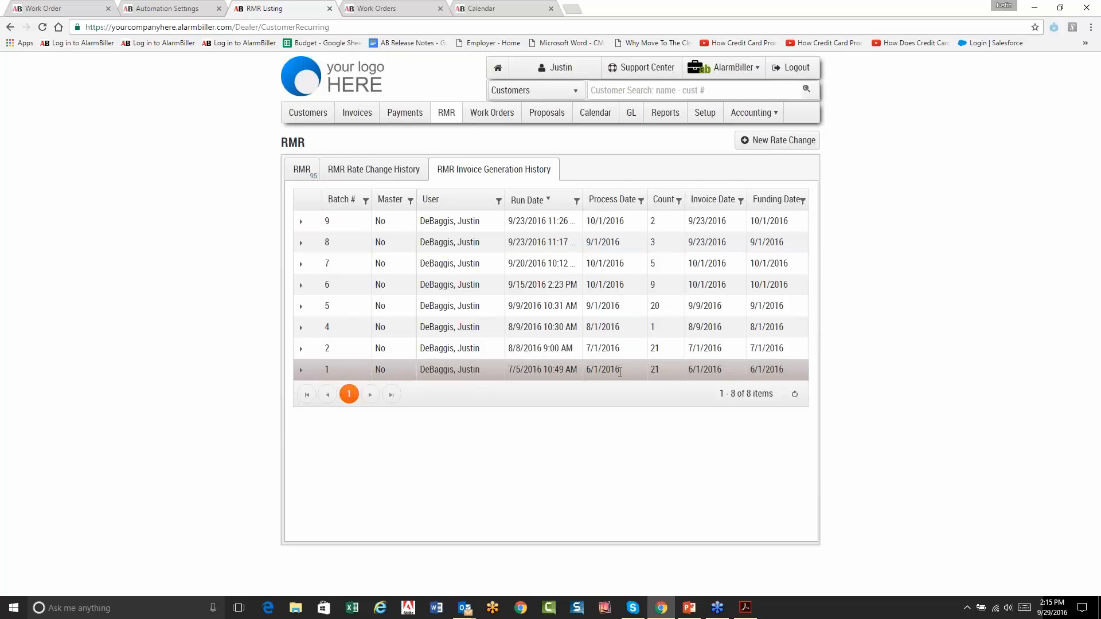
double_click(655, 369)
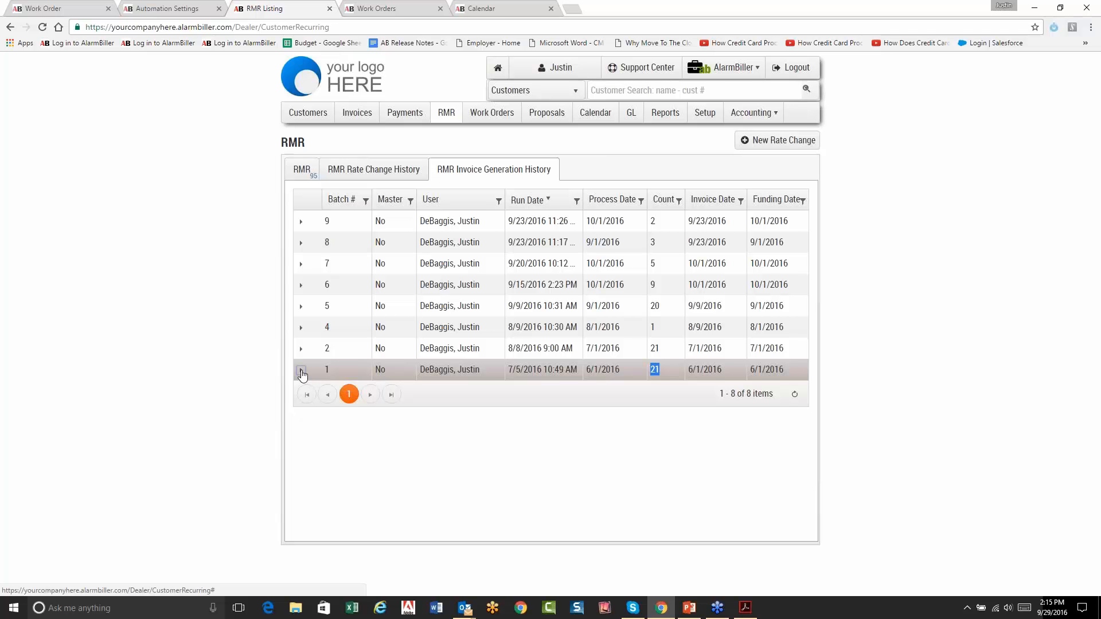
click(301, 371)
scroll(472, 418, down, 6)
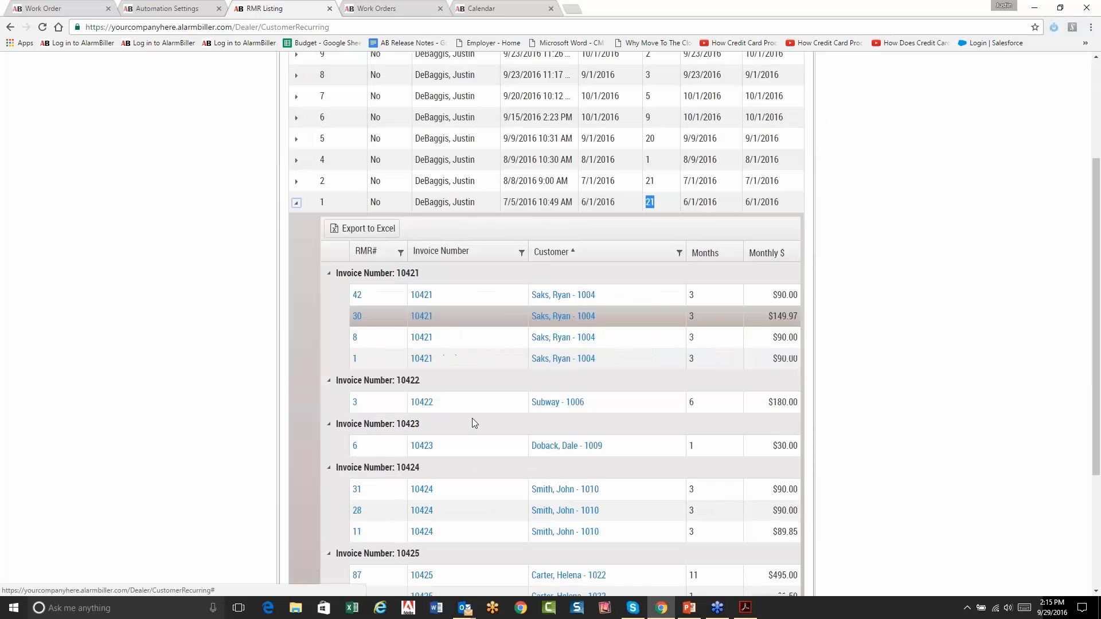
Step: Export batch 1's invoice details to Excel, view the exported workbook, close it, and collapse the batch
scroll(473, 422, up, 5)
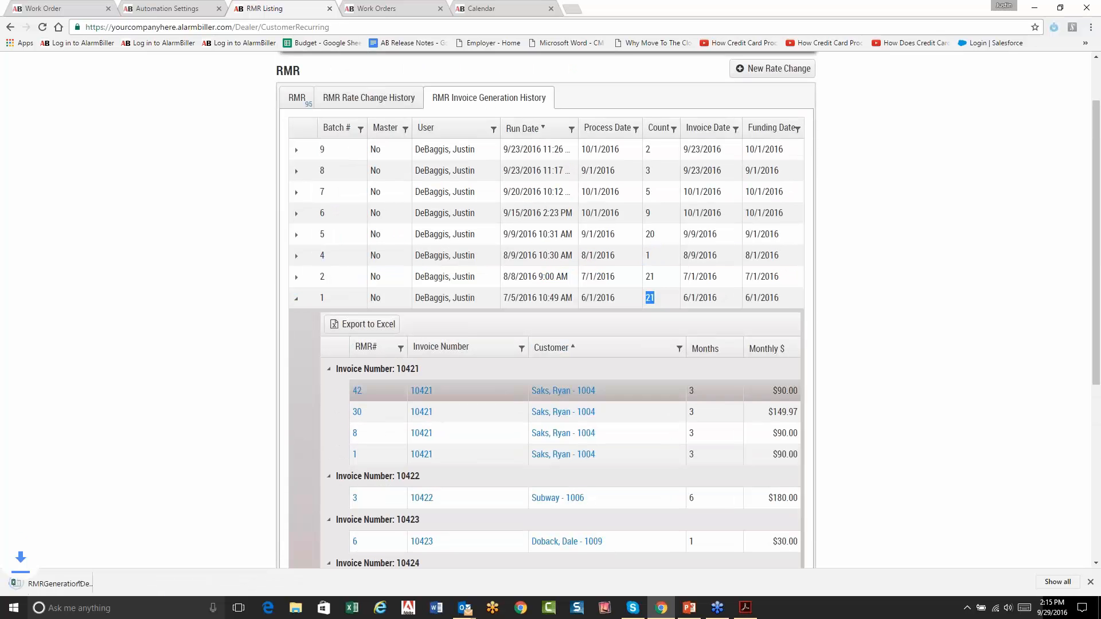
click(39, 585)
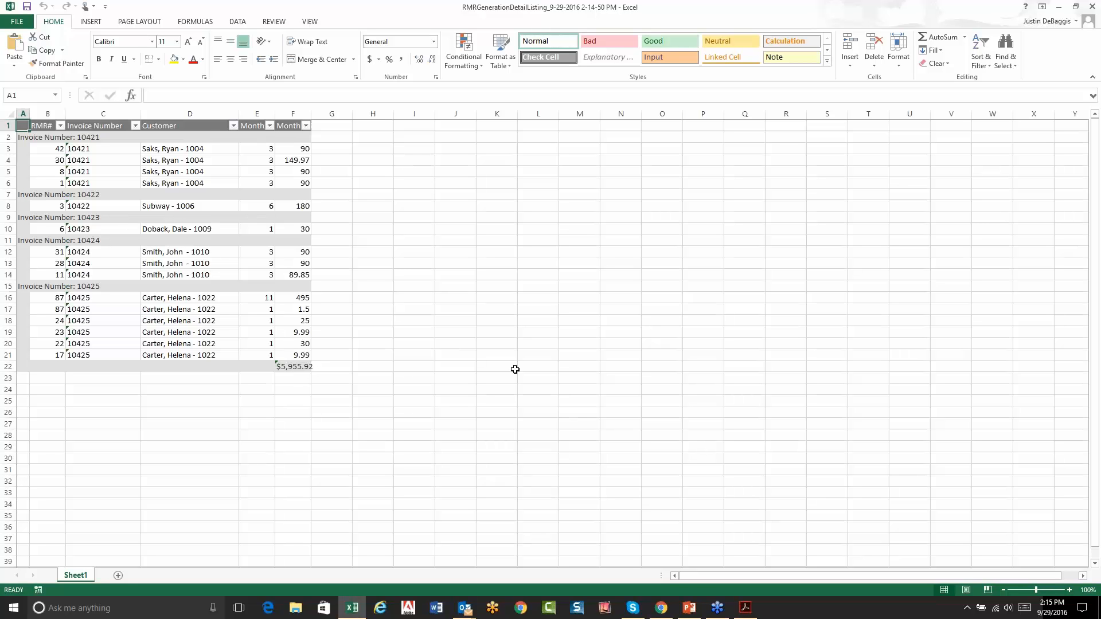
click(1093, 5)
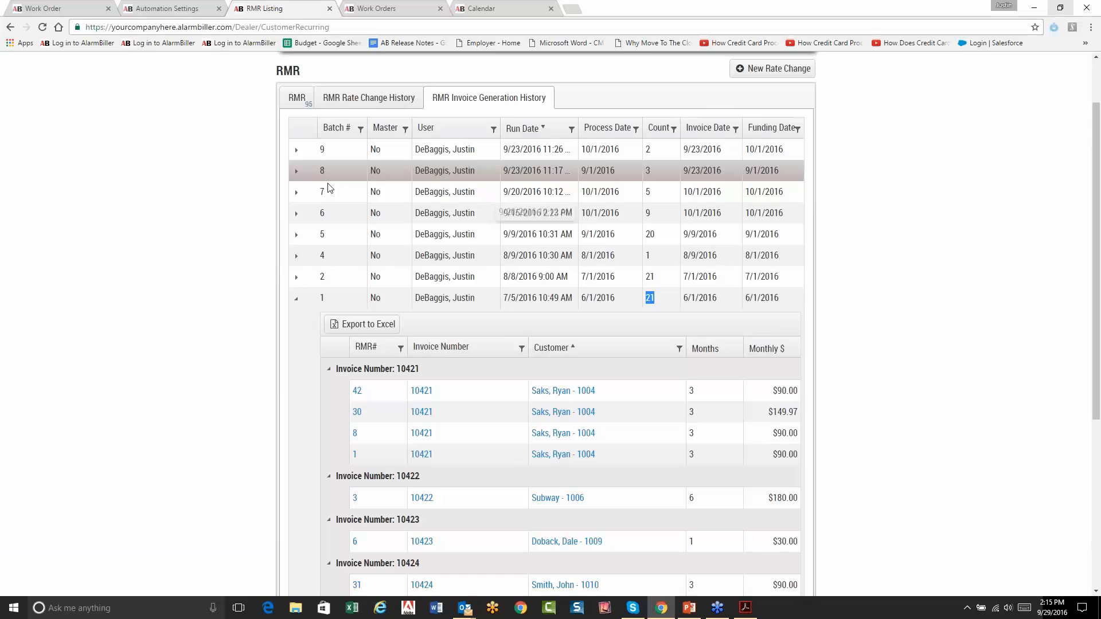
click(297, 300)
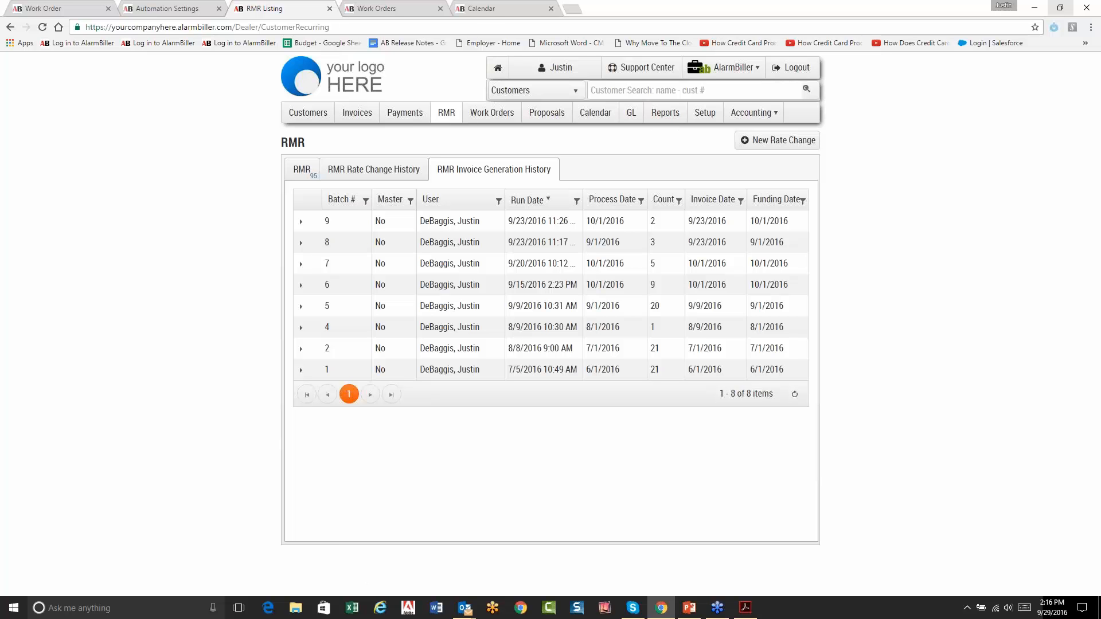
Step: Try to search for the customer by first name from the Work Order browser tab
click(43, 5)
click(625, 92)
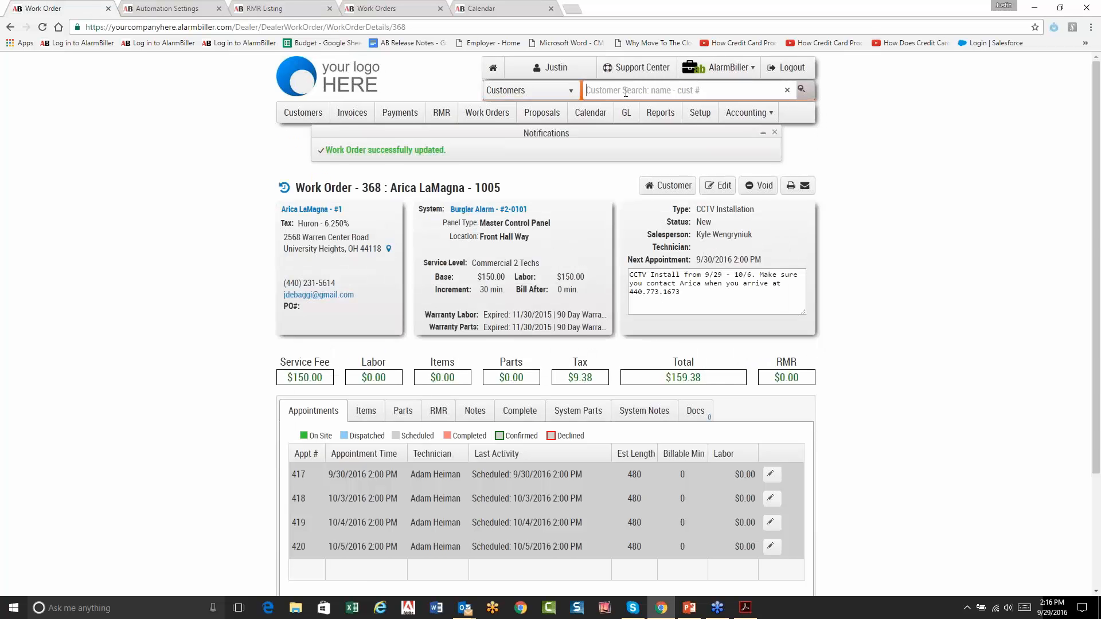
text(arica)
key(Return)
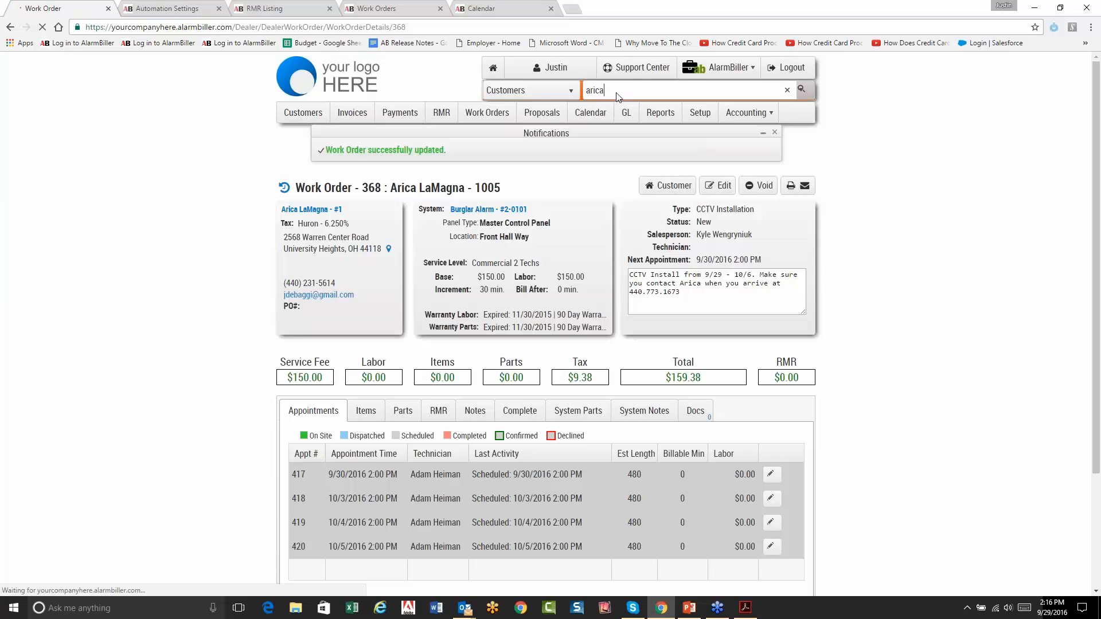
Step: Close the Work Orders, RMR Listing, and Calendar browser tabs, keeping Work Order and Automation Settings open
click(401, 8)
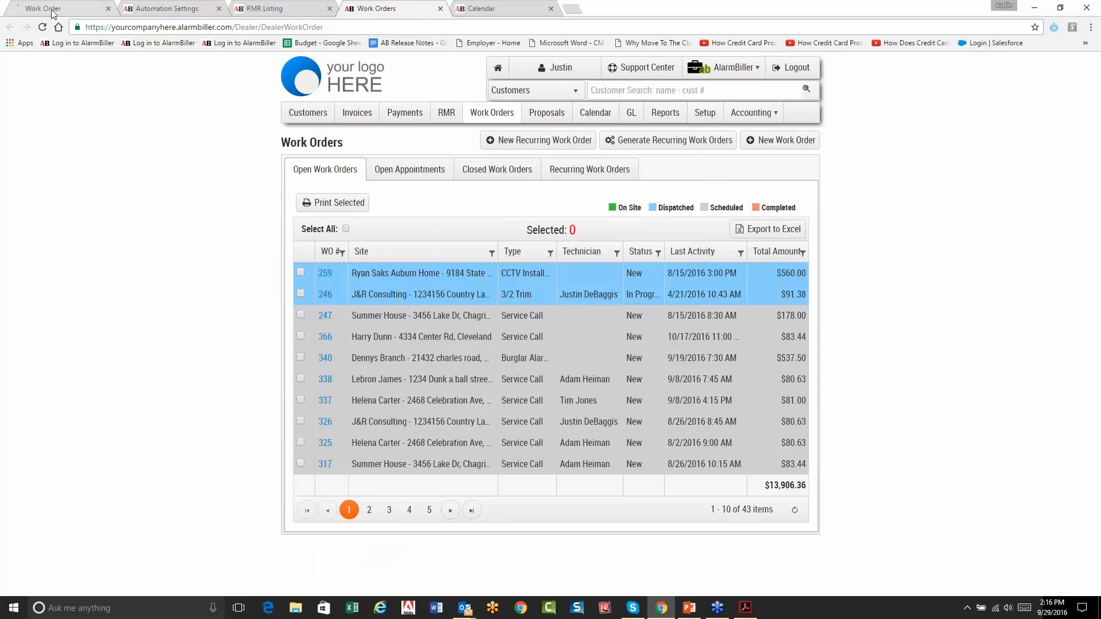
click(440, 8)
click(42, 7)
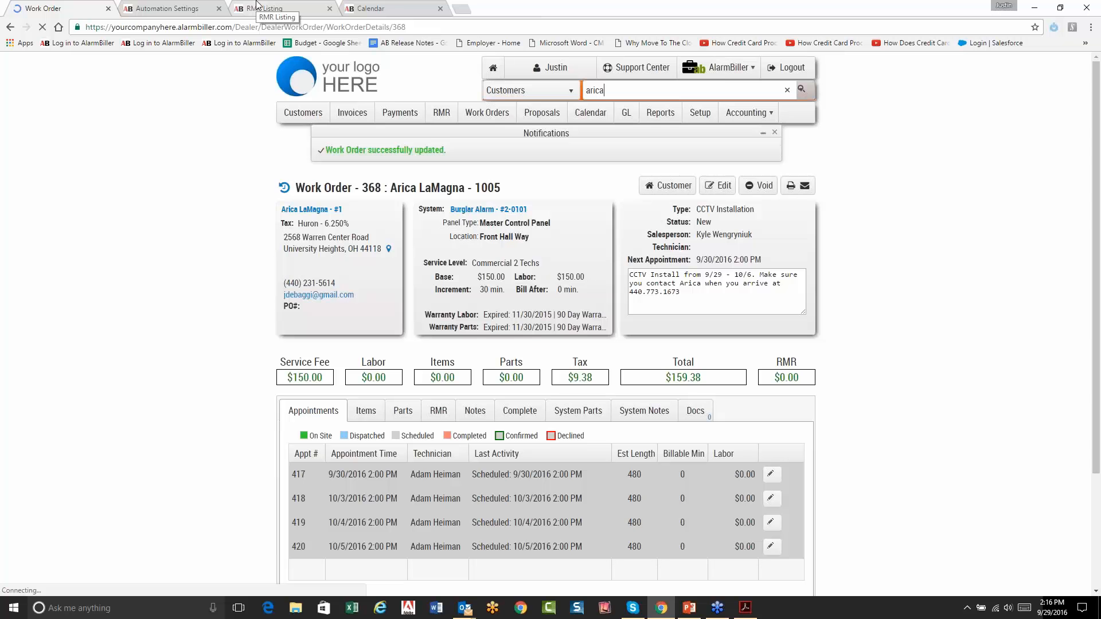
click(329, 9)
click(329, 9)
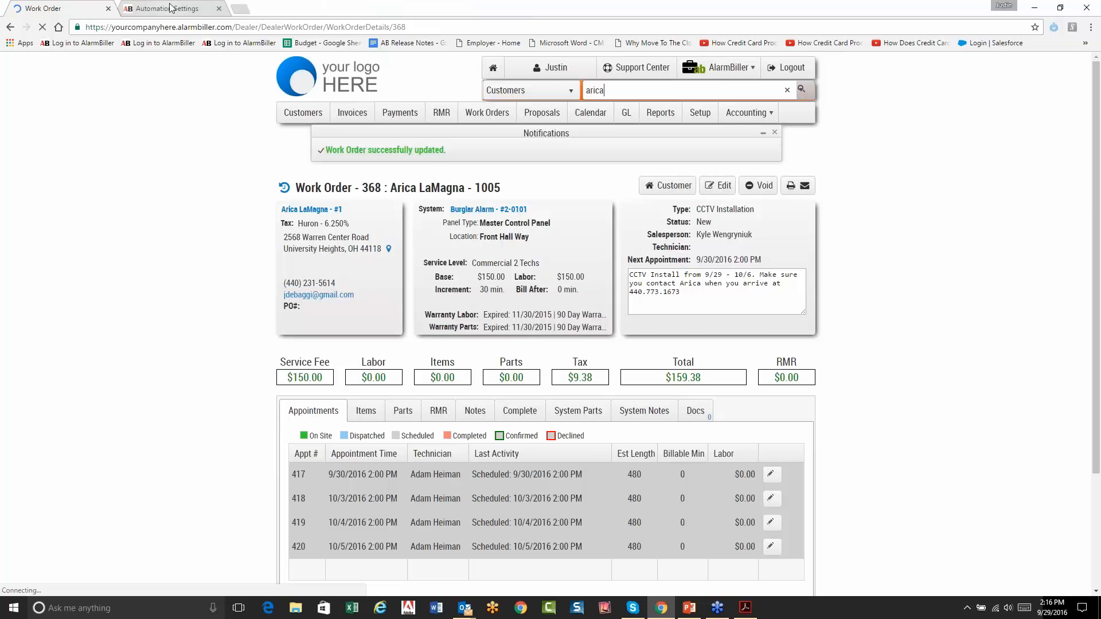
Step: Search for the customer by first name from Automation Settings, open the matching customer record, and close the Work Order browser tab
click(169, 8)
click(625, 90)
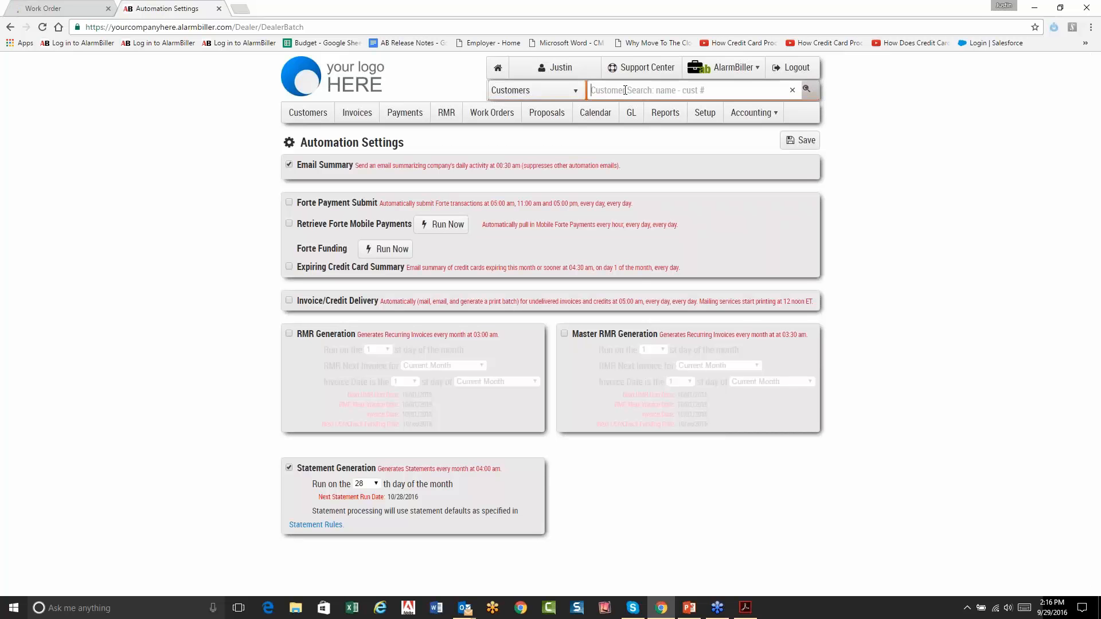
text(arica)
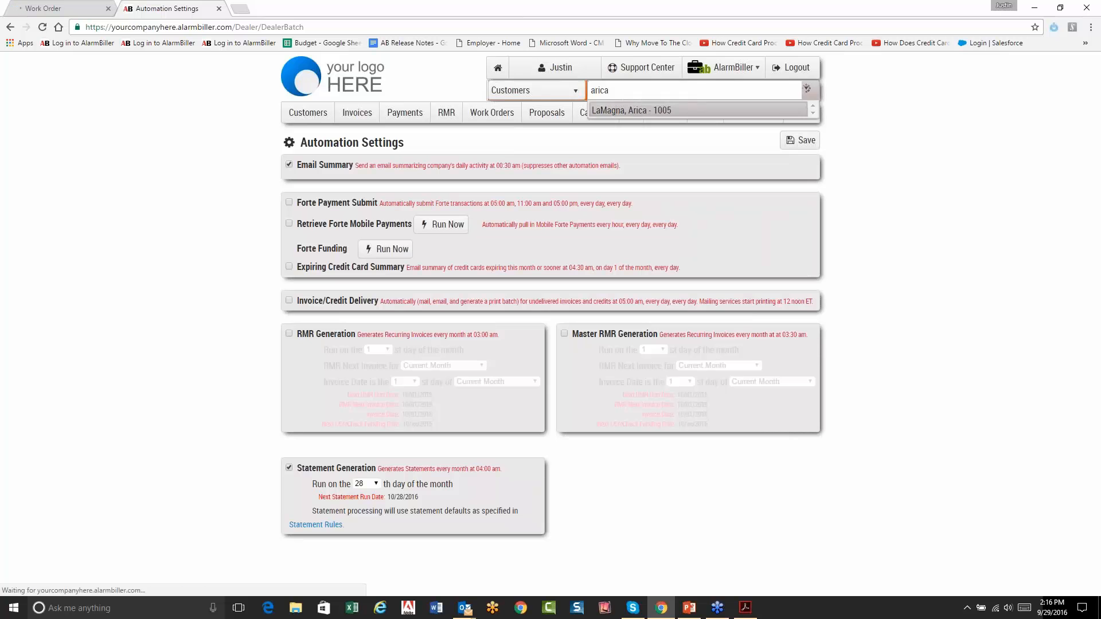
click(630, 111)
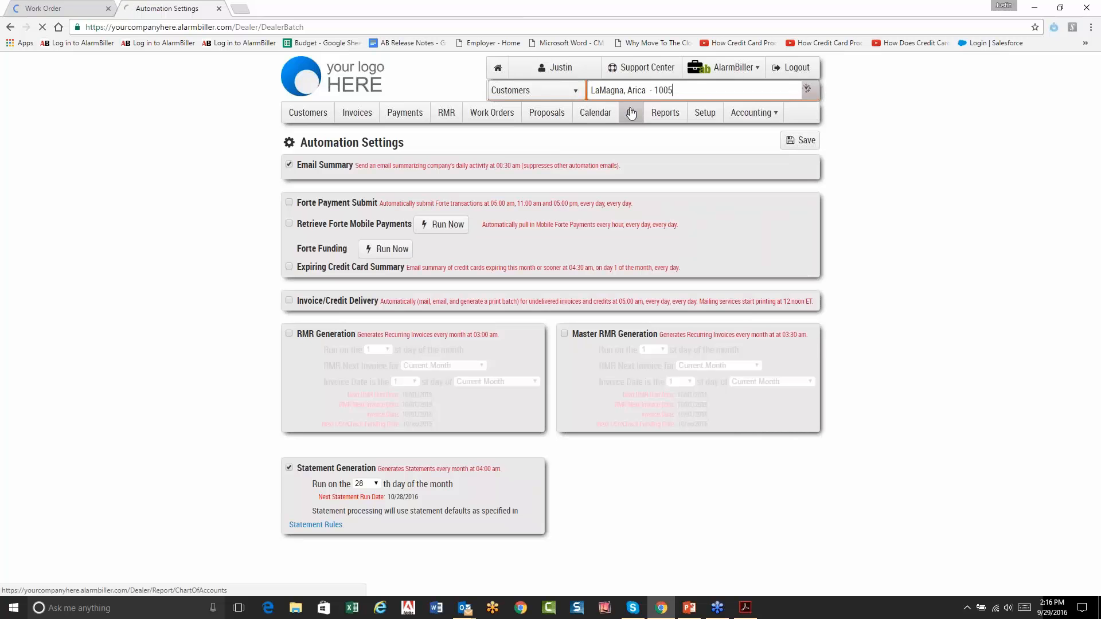
click(108, 10)
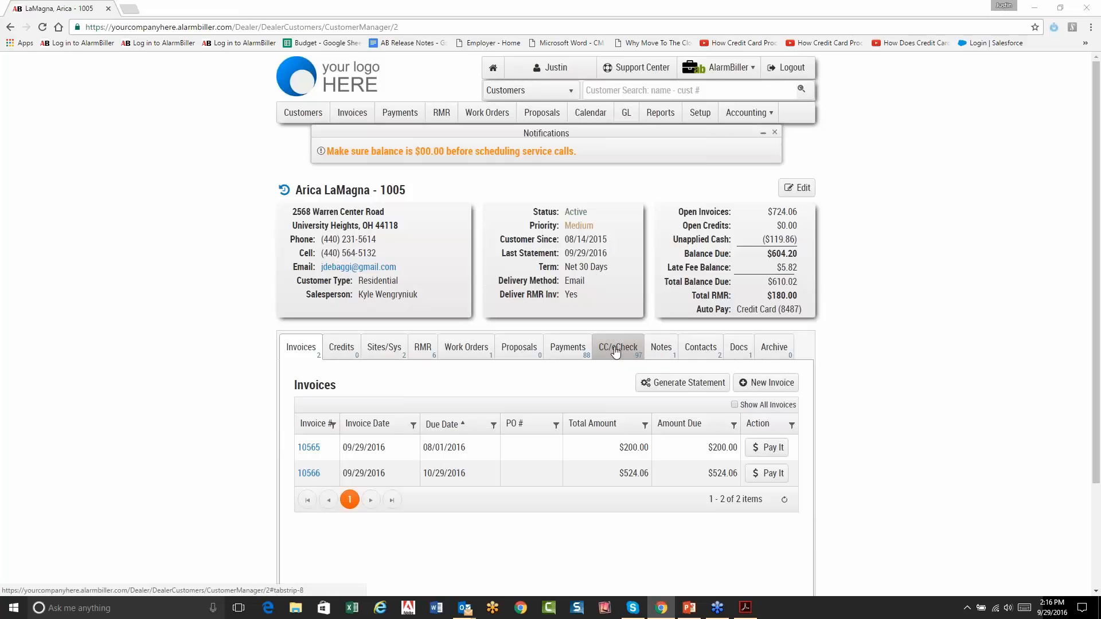
Step: Show the customer's payments and print the receipt for payment 400 dated 09/26/2016
click(575, 351)
scroll(575, 352, down, 2)
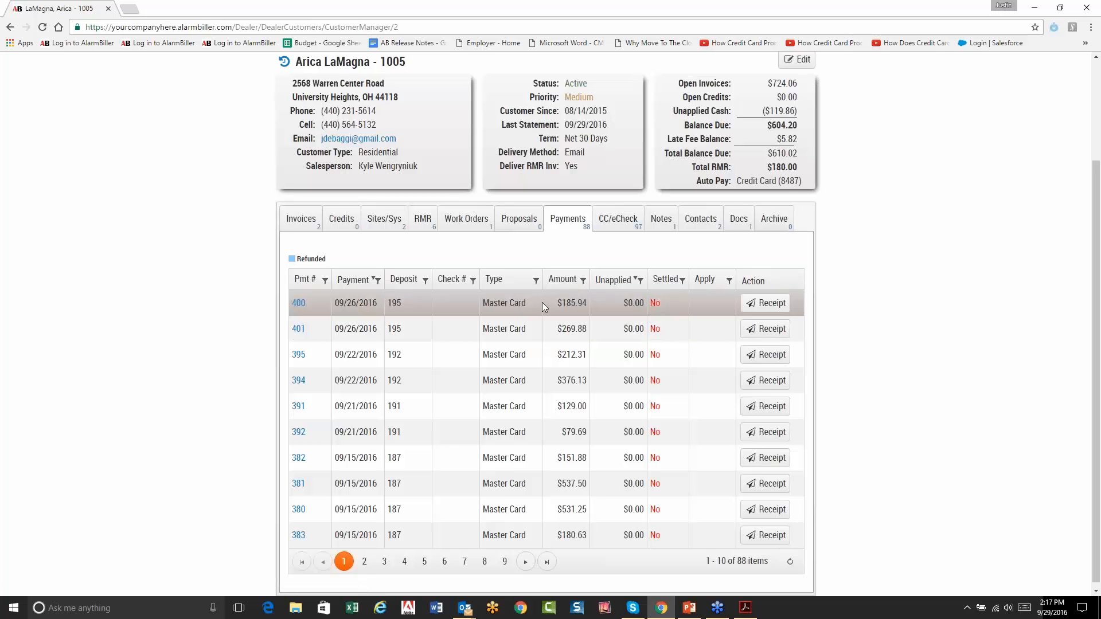
click(761, 310)
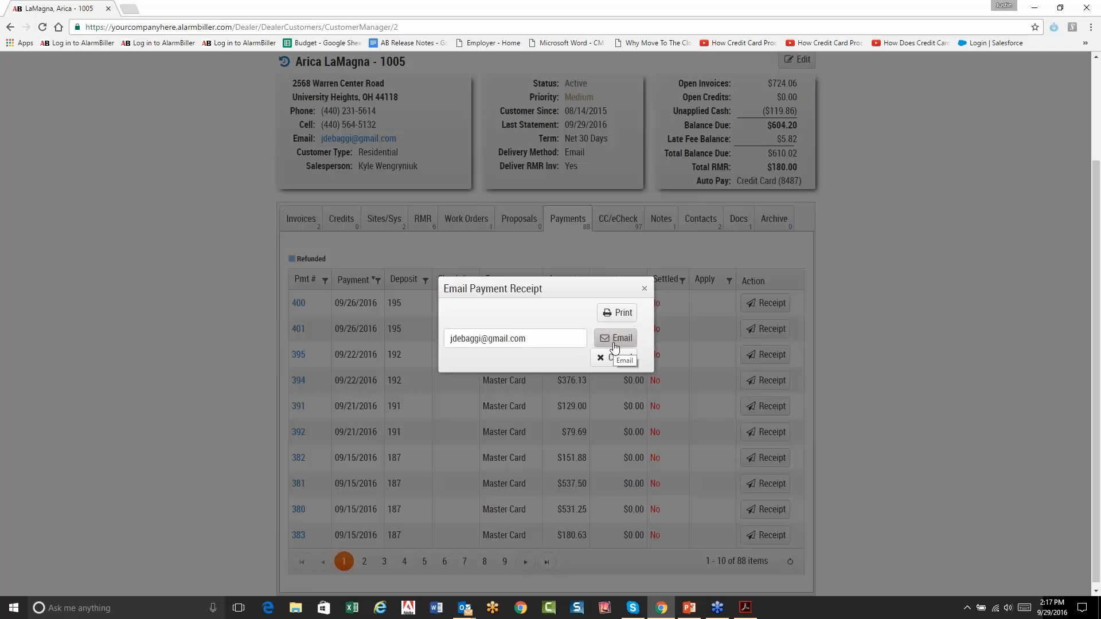
click(615, 313)
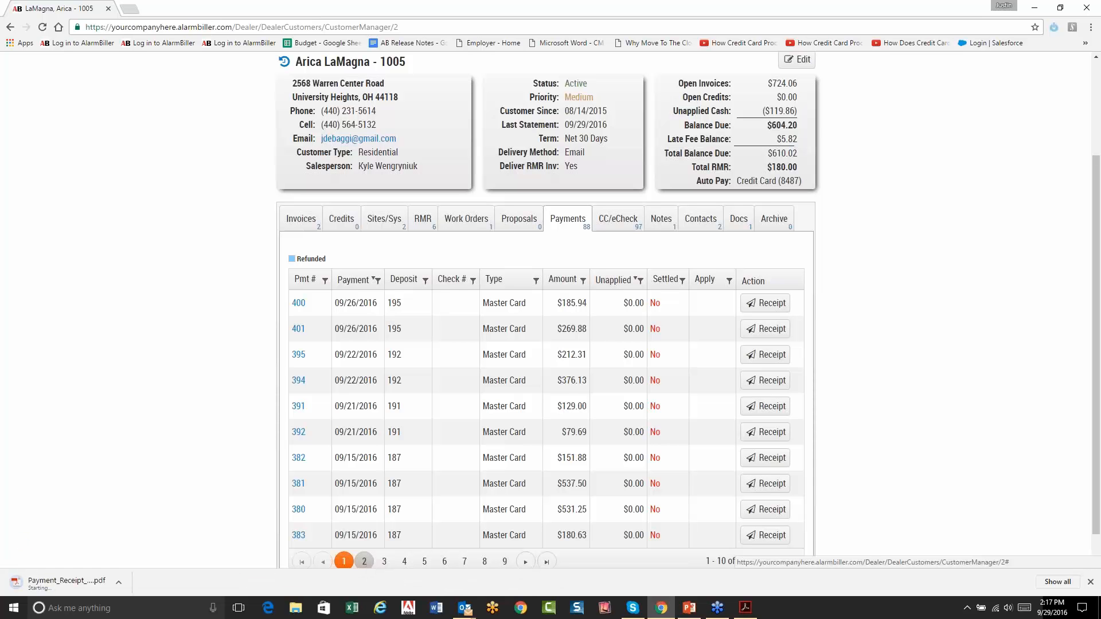
Step: Go to page 3 of the customer's payments and bring up the receipt options for check payment 267
click(366, 561)
click(384, 562)
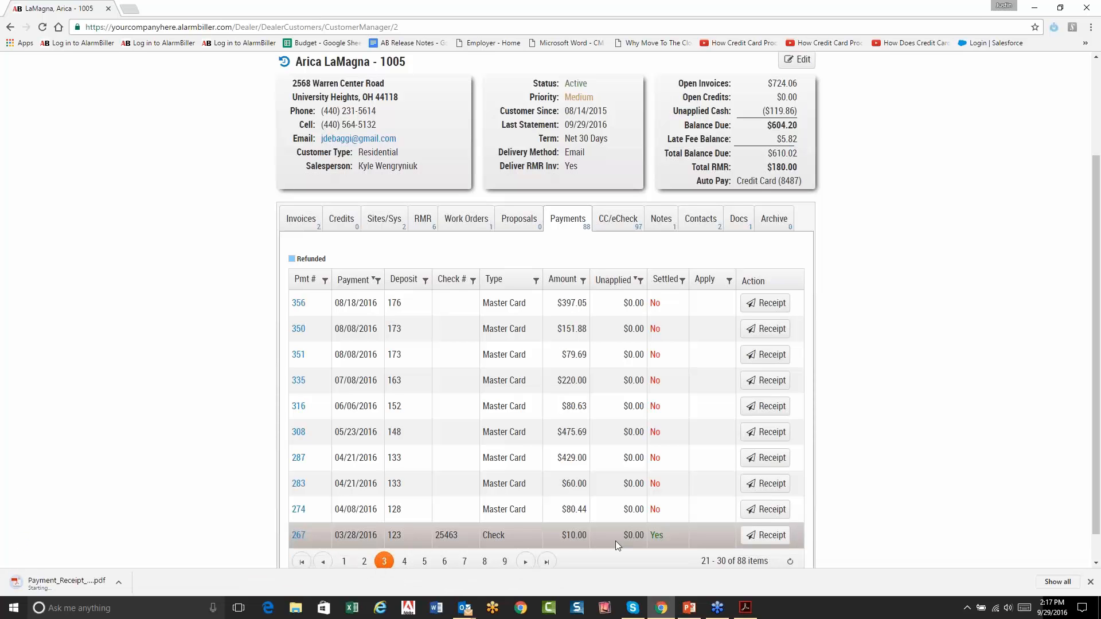
click(765, 535)
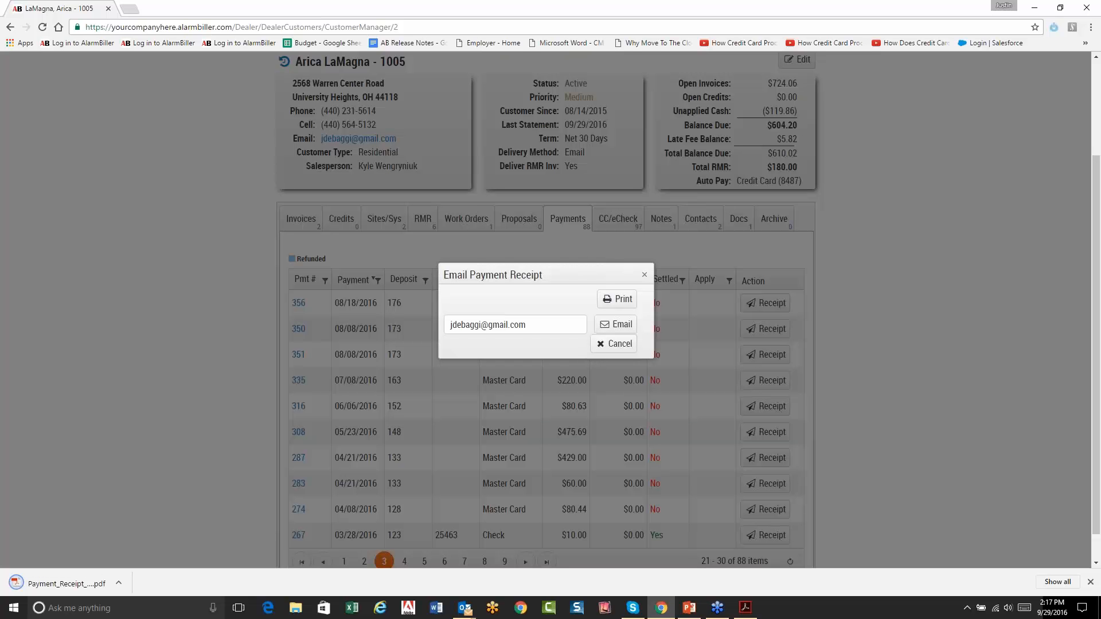
Step: View the downloaded PDF receipt for payment 400, close it, and dismiss the Email Payment Receipt dialog
click(80, 580)
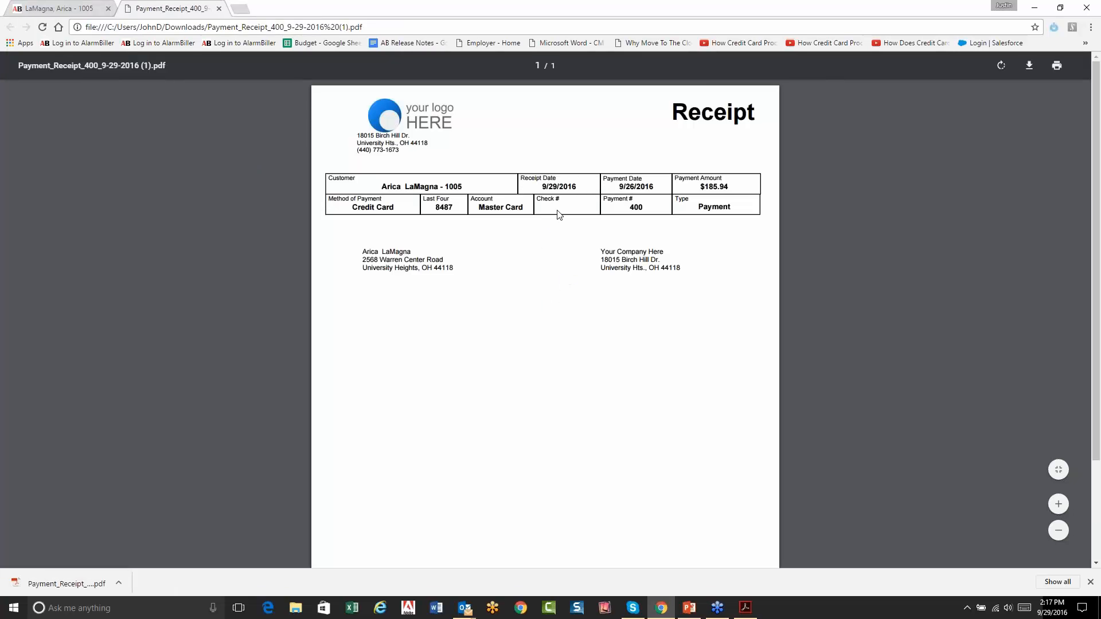
scroll(566, 227, up, 3)
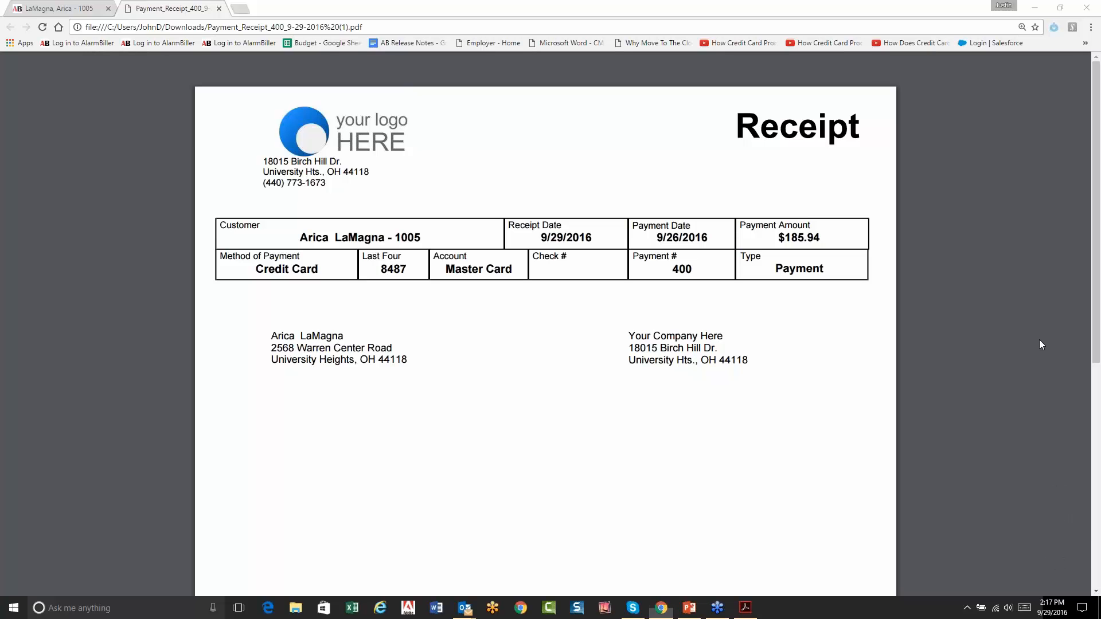
click(219, 9)
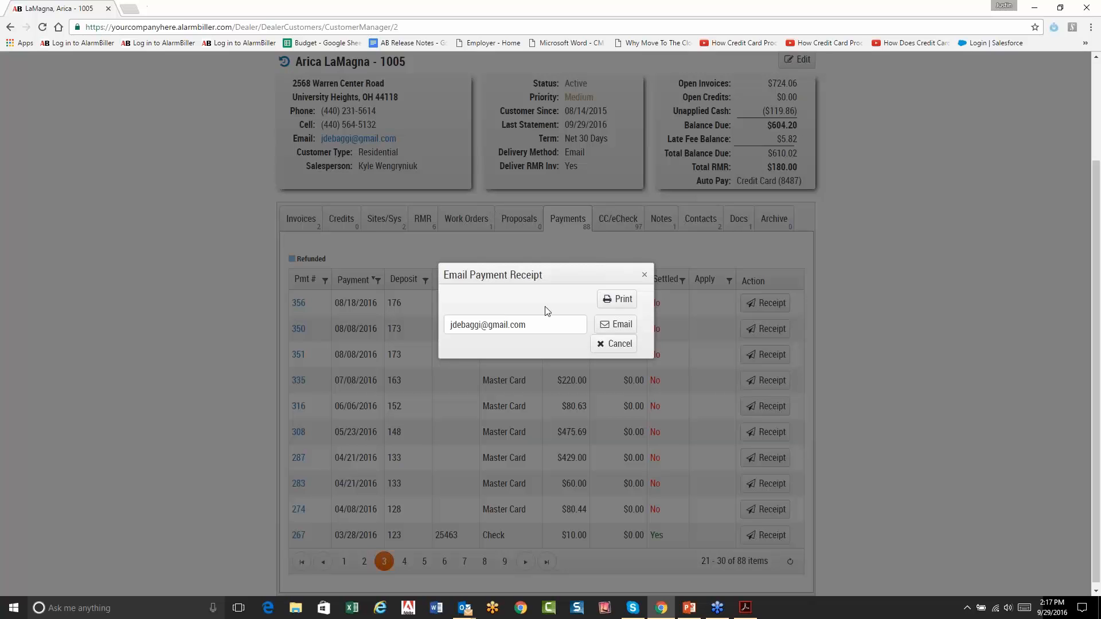
click(644, 275)
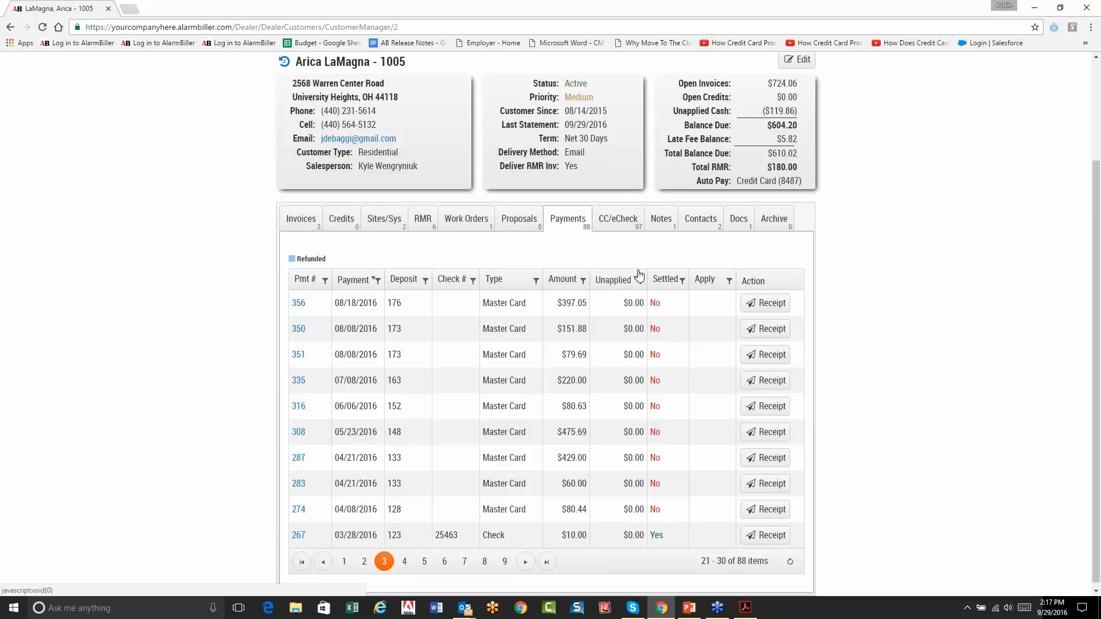
Step: Open Reports in a separate browser tab and display the Mail/Email Summary report
scroll(641, 170, up, 2)
right_click(661, 115)
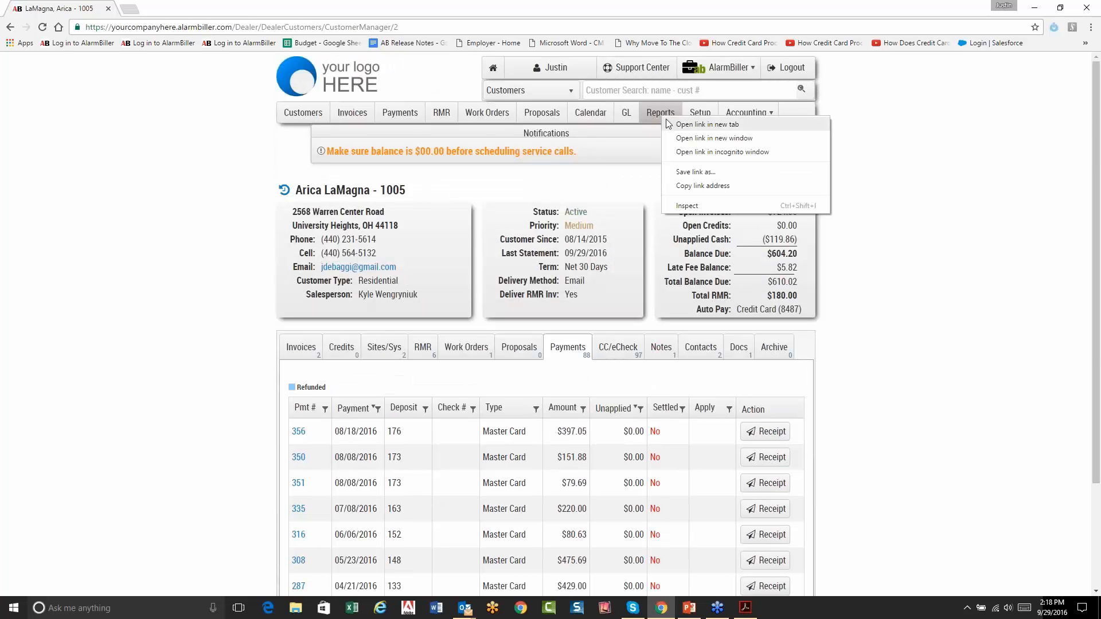
click(672, 126)
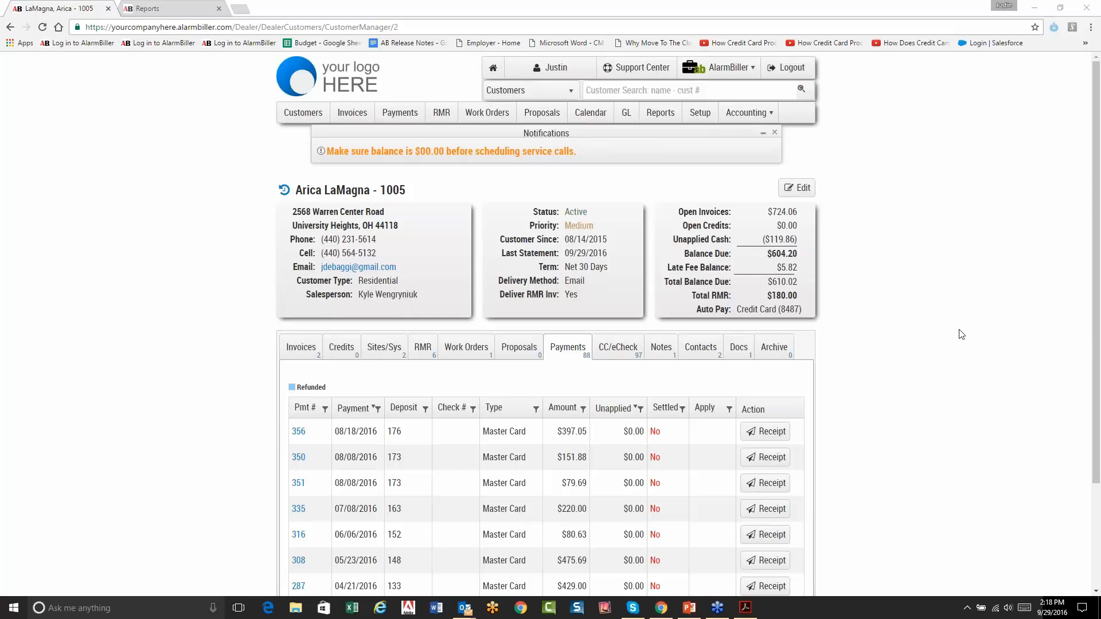
click(175, 9)
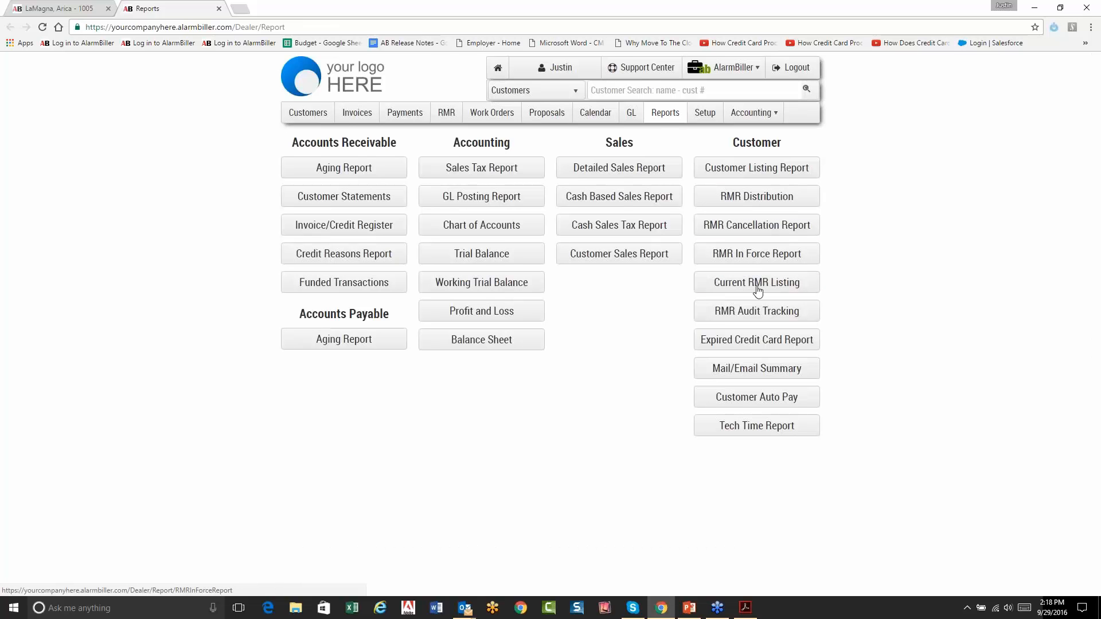
click(762, 375)
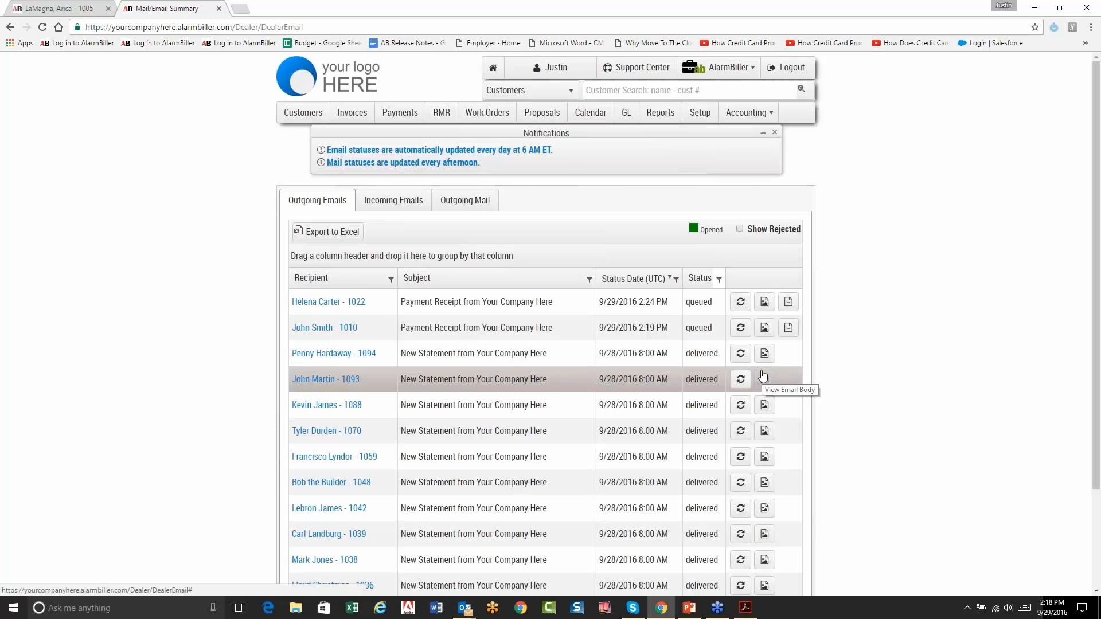
Step: Compare the incoming and outgoing email lists, checking subjects, delivery statuses, and the Opened marking
click(375, 205)
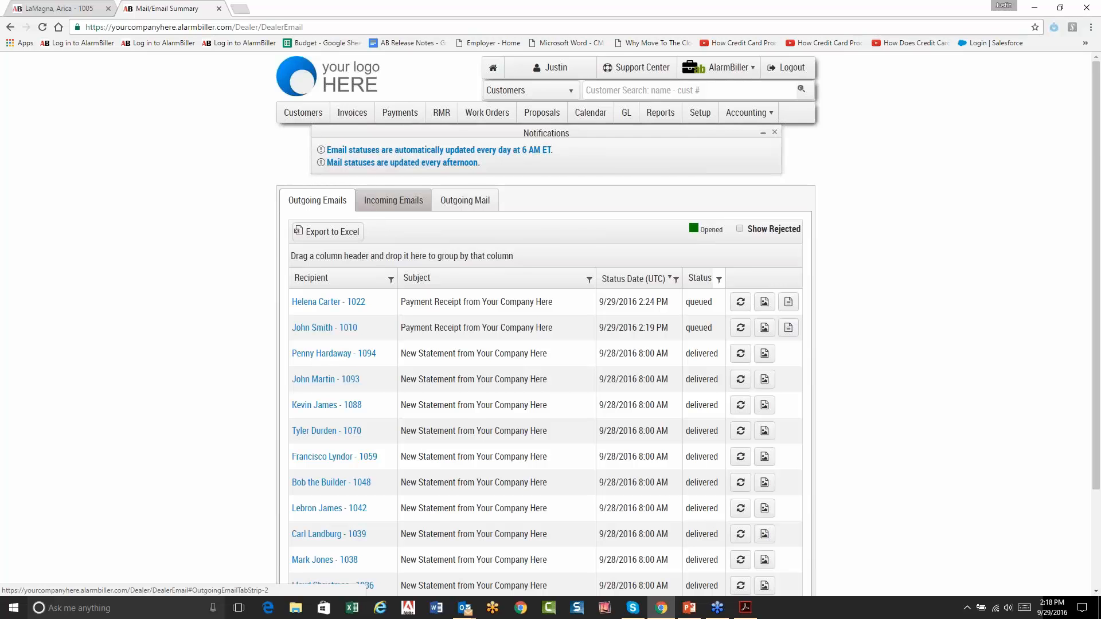
scroll(375, 210, down, 2)
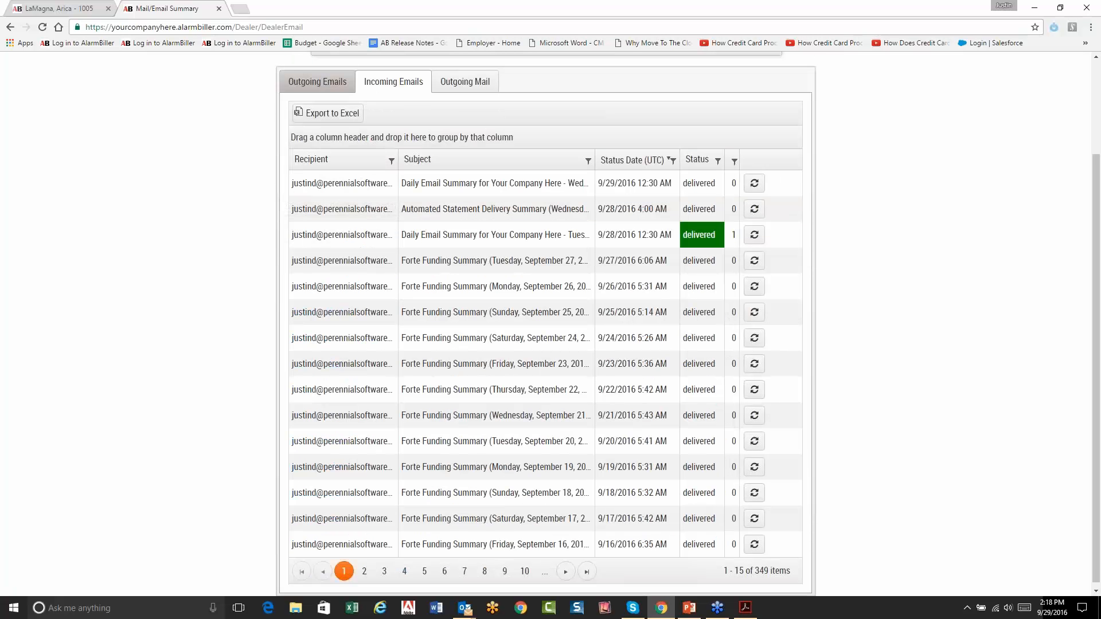
click(317, 82)
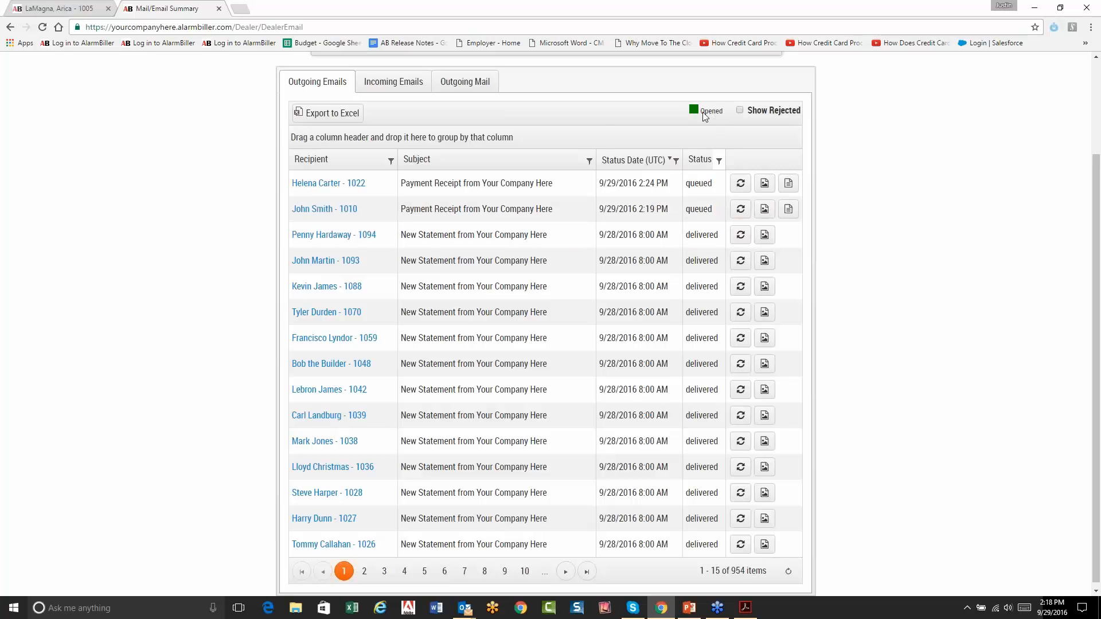
click(394, 81)
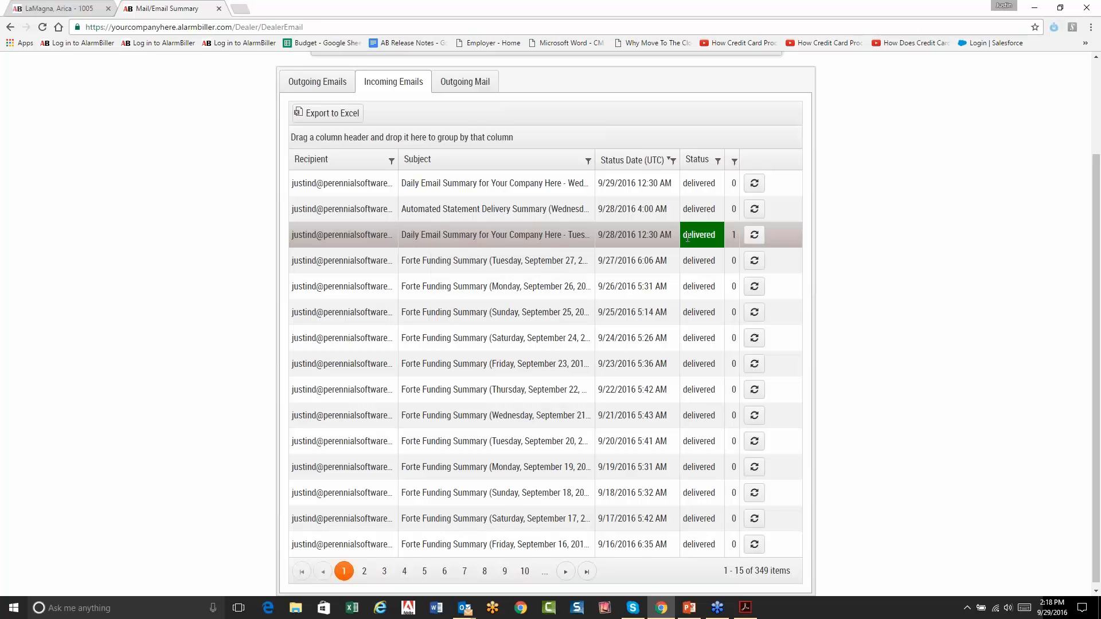
scroll(612, 215, up, 2)
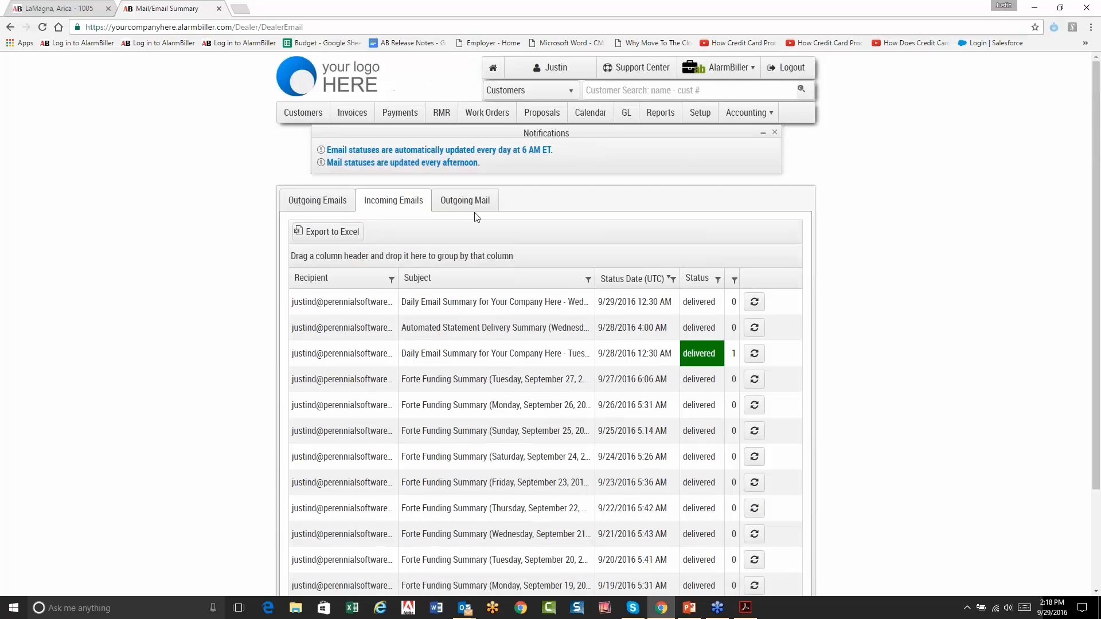
Step: View the body of the customer 1088 statement email in the outgoing emails, and close it
click(317, 196)
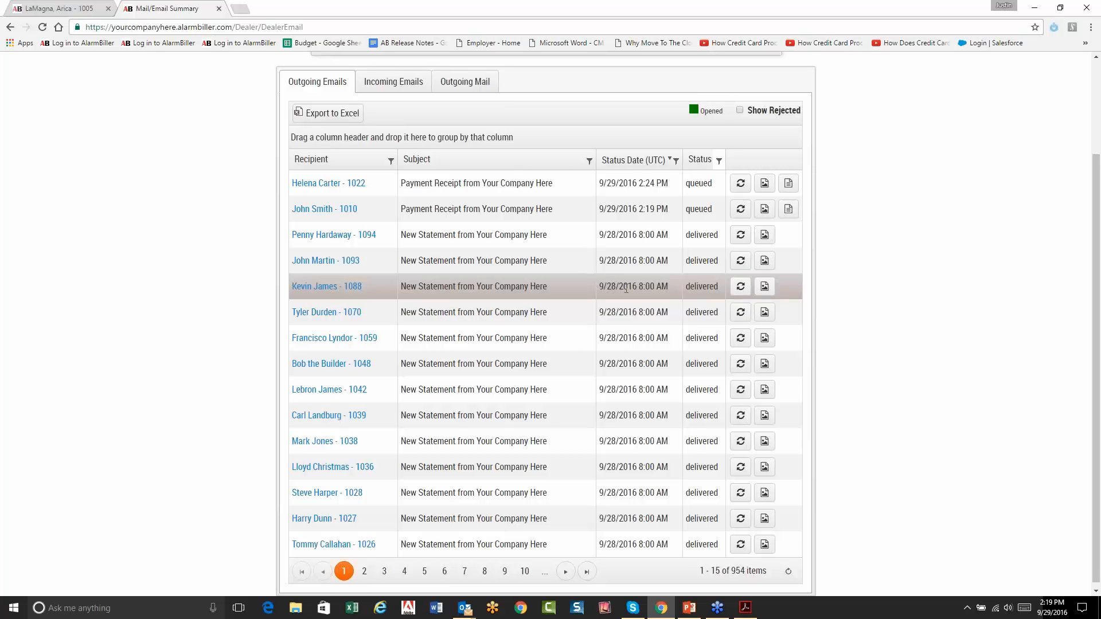
click(764, 288)
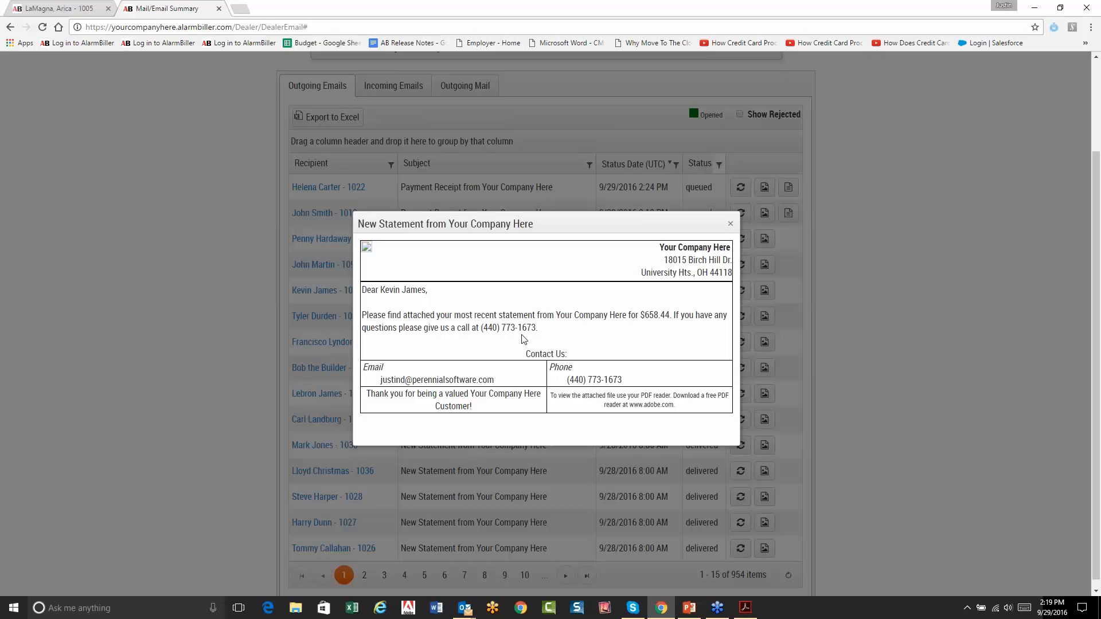
click(730, 223)
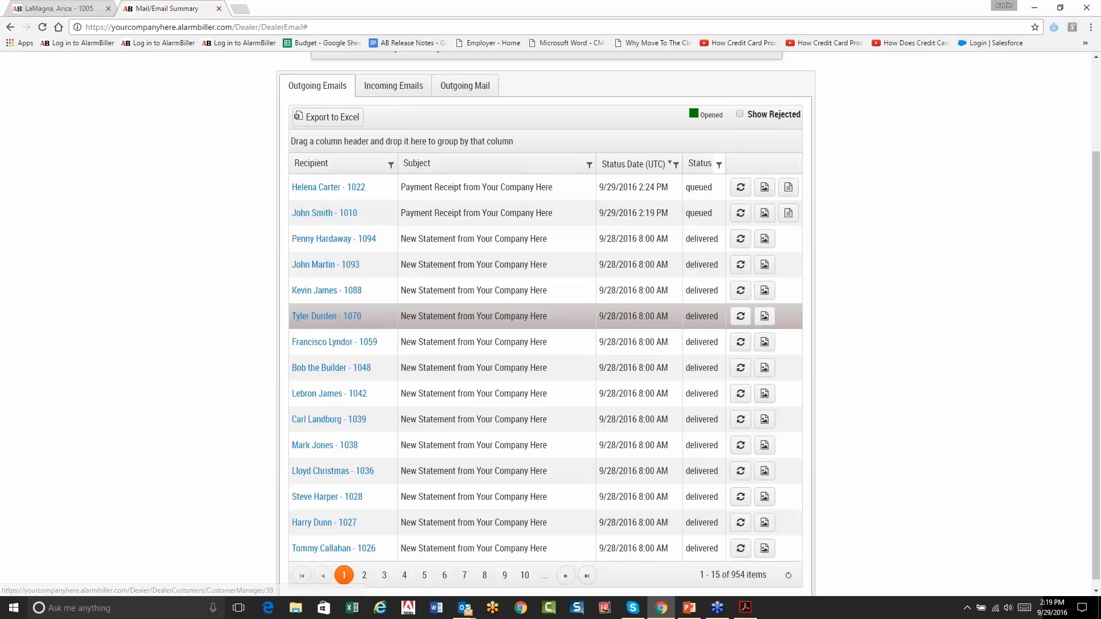
Step: Inspect the Recipient column's filter options, dismiss them, and open the customer record of the 9/29/2016 2:24 PM receipt's recipient
click(390, 171)
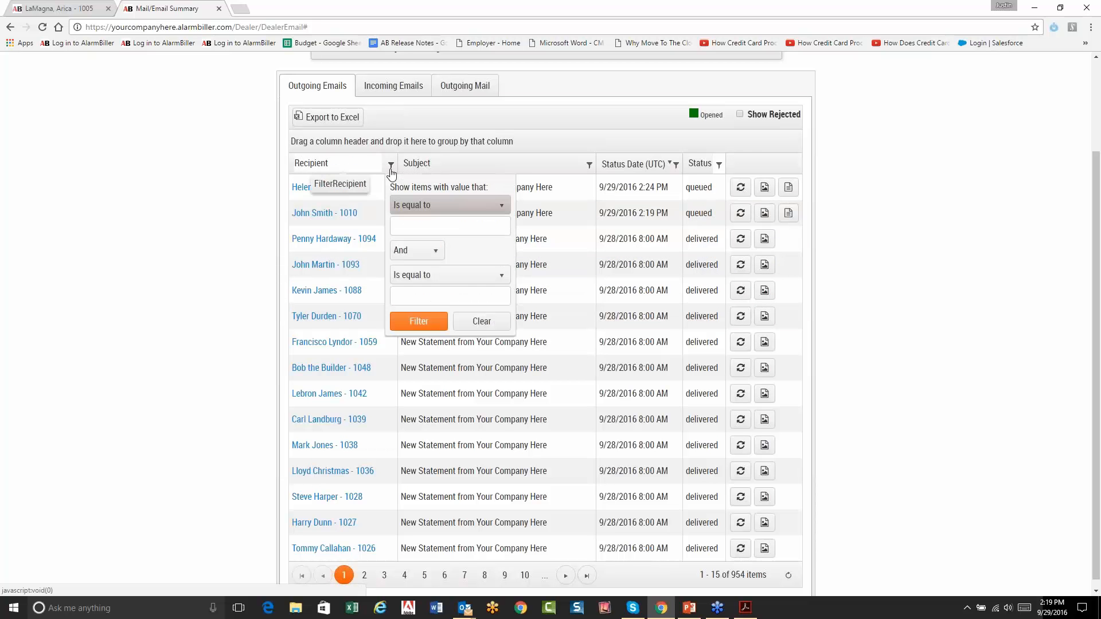
click(422, 224)
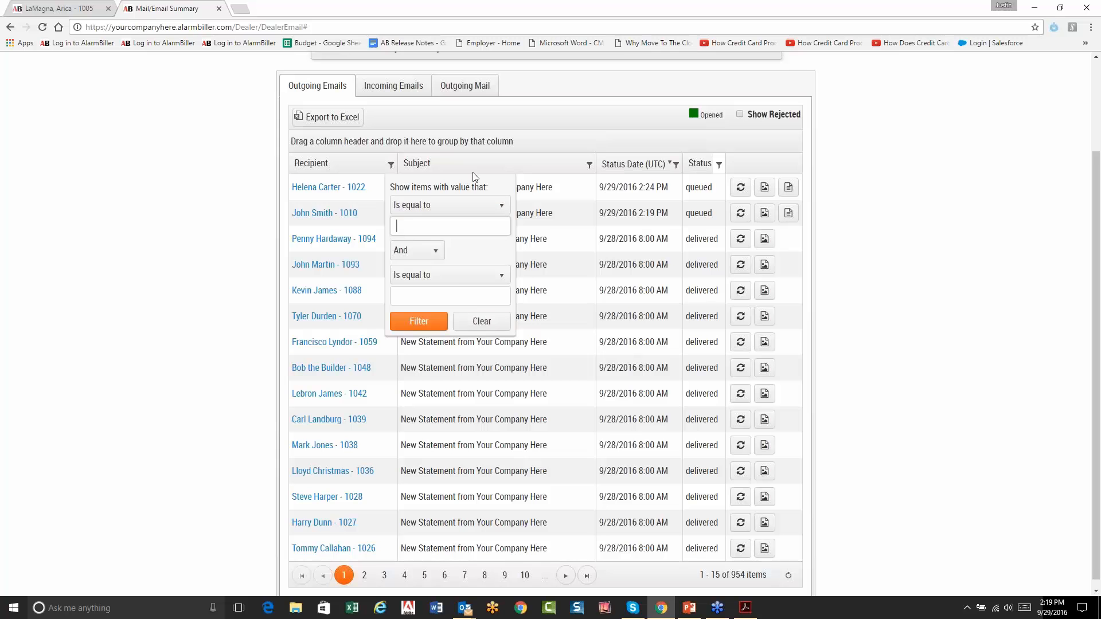
click(480, 147)
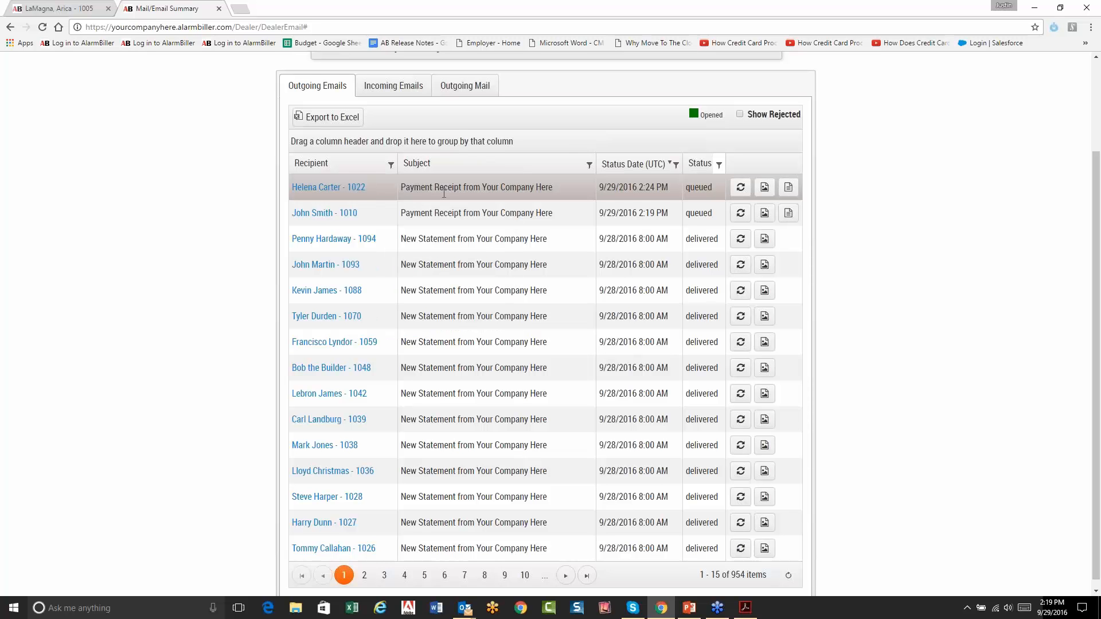
click(367, 187)
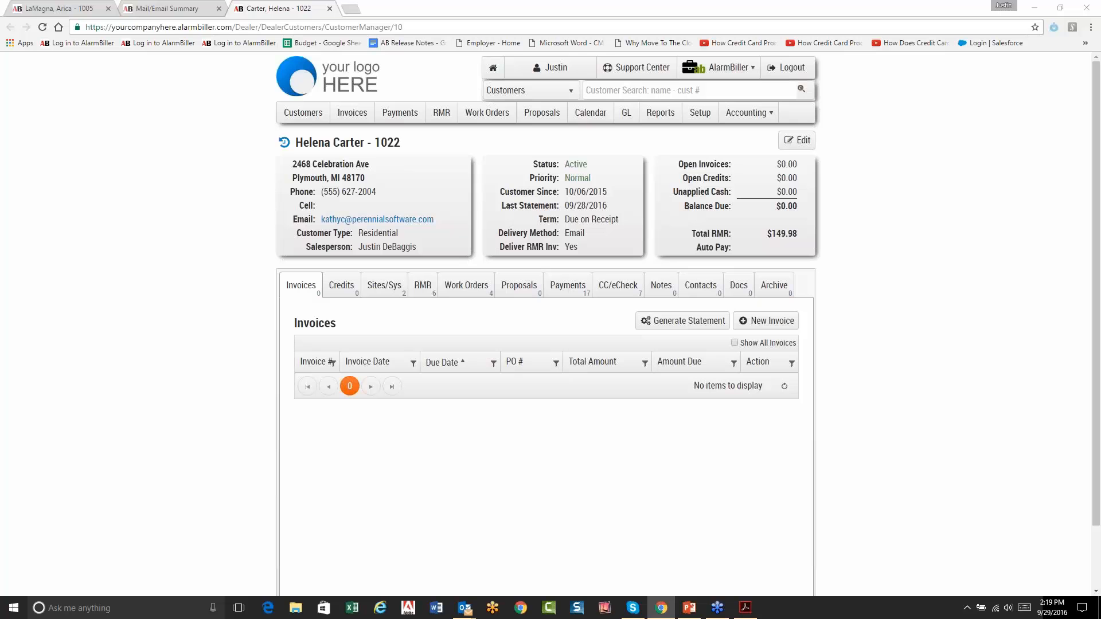
Step: Open the online help manual from the Support Center and look through its AlarmBiller (Accounting) contents
click(622, 74)
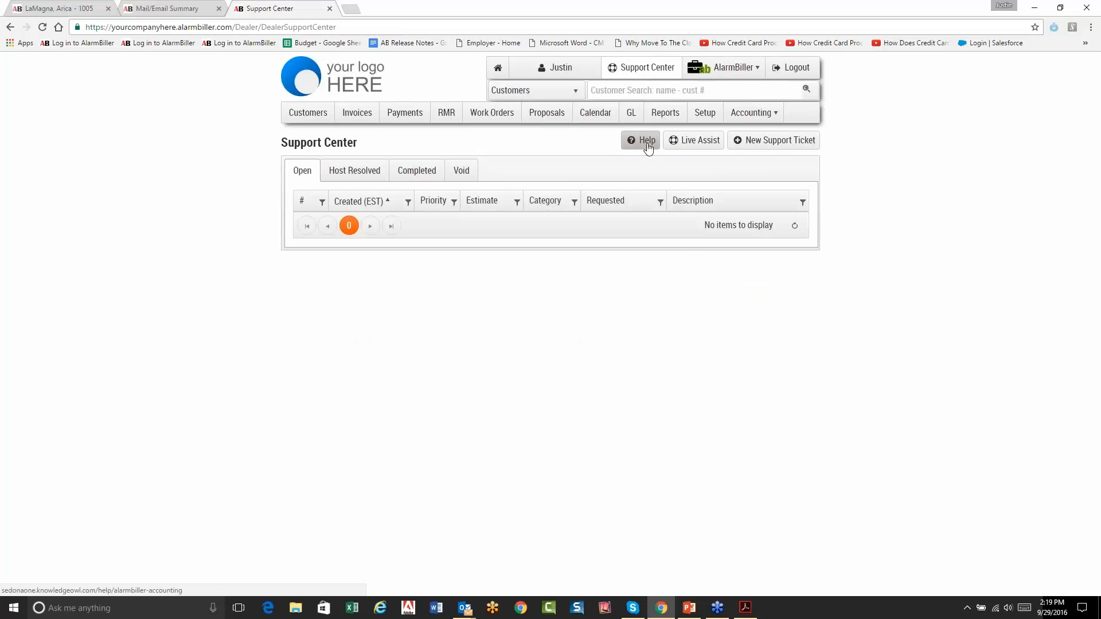
click(641, 141)
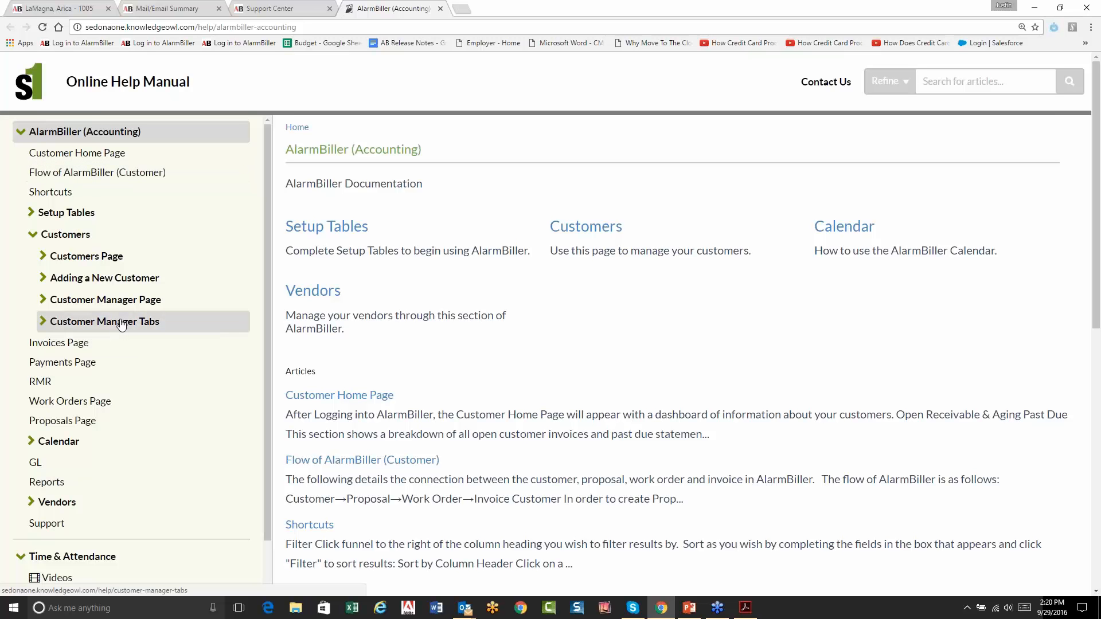
scroll(121, 323, down, 2)
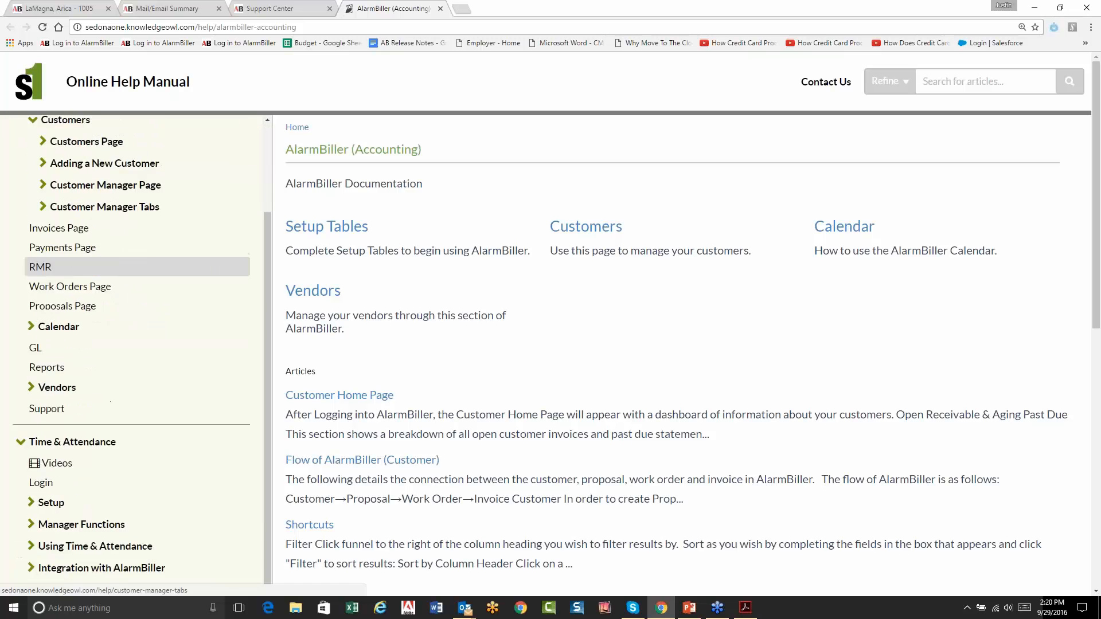
scroll(121, 324, up, 2)
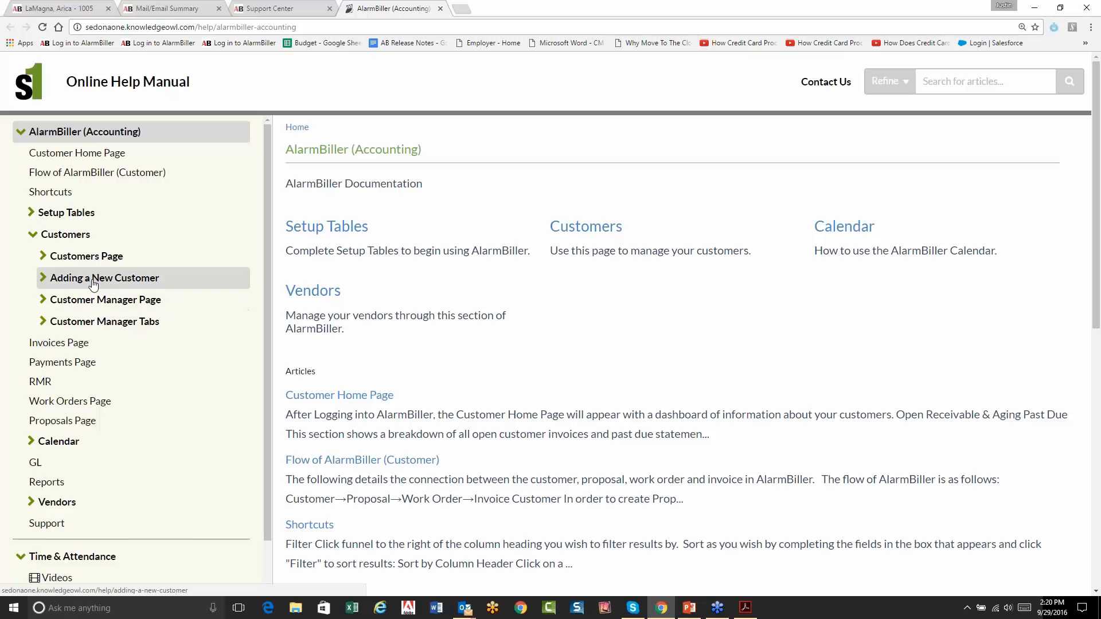
Step: Collapse the Customers section of the help contents, review the remaining topics, and close the manual to leave the Support Center
click(30, 235)
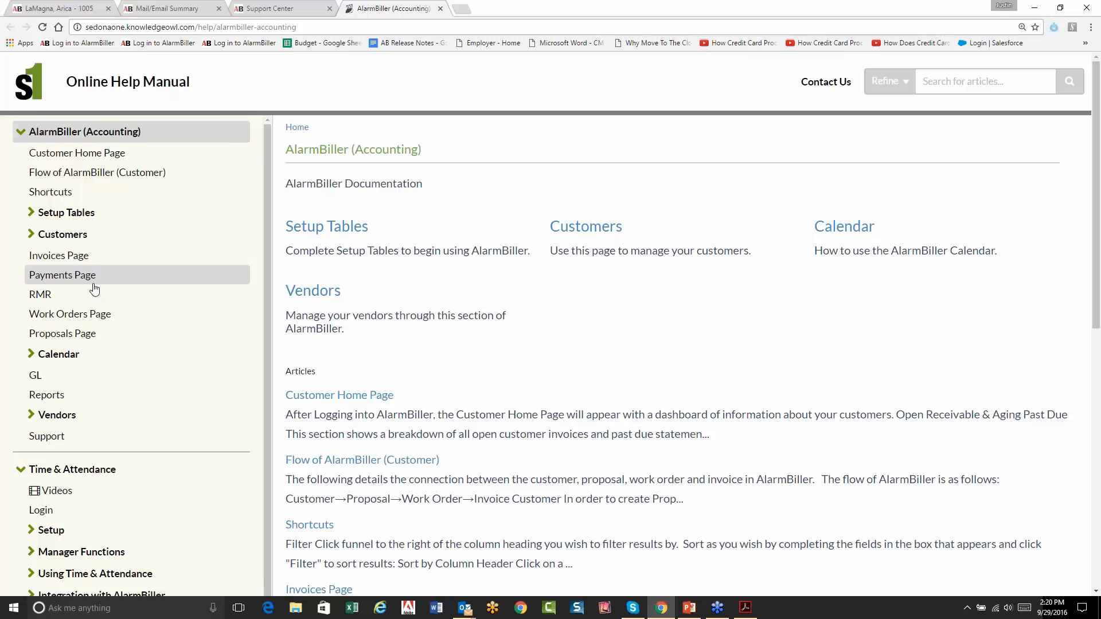
scroll(93, 287, down, 1)
scroll(94, 309, up, 1)
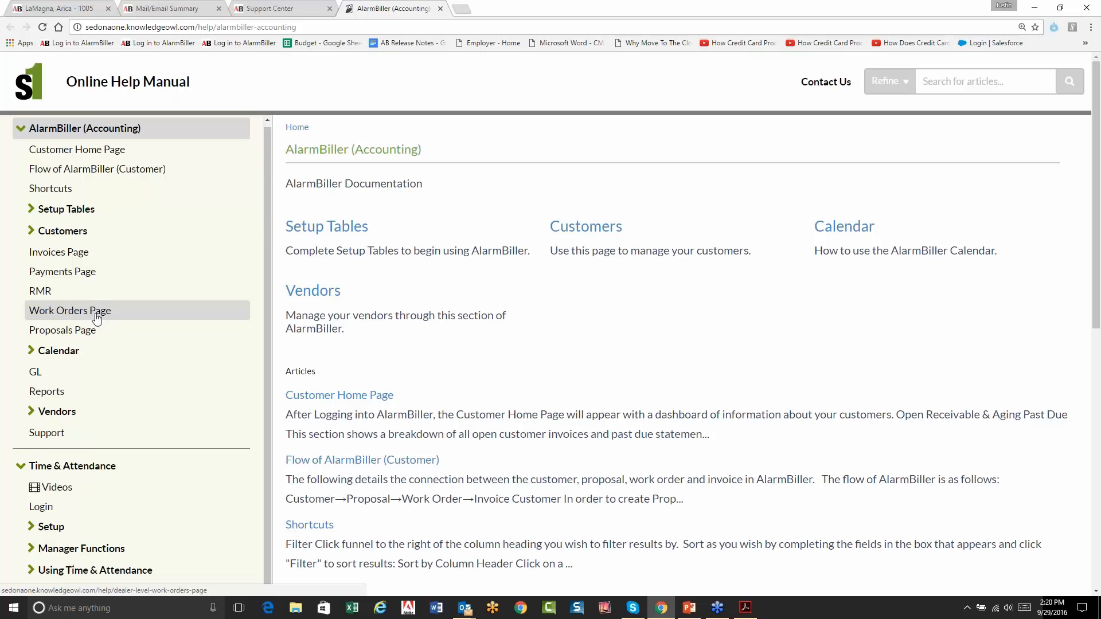
scroll(98, 258, down, 1)
scroll(86, 315, up, 1)
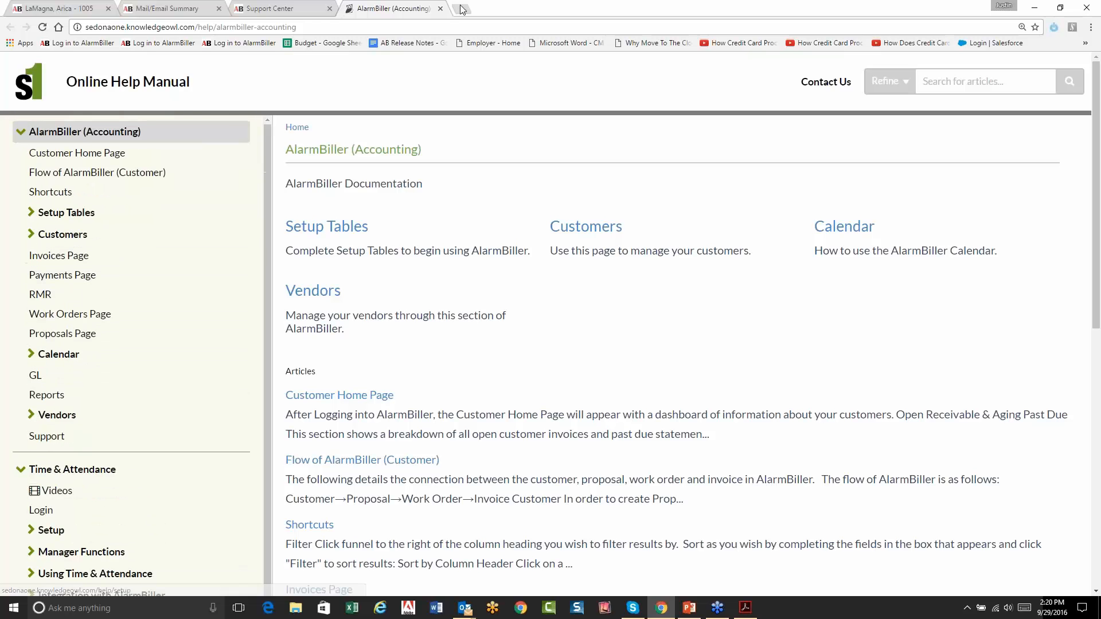
click(439, 8)
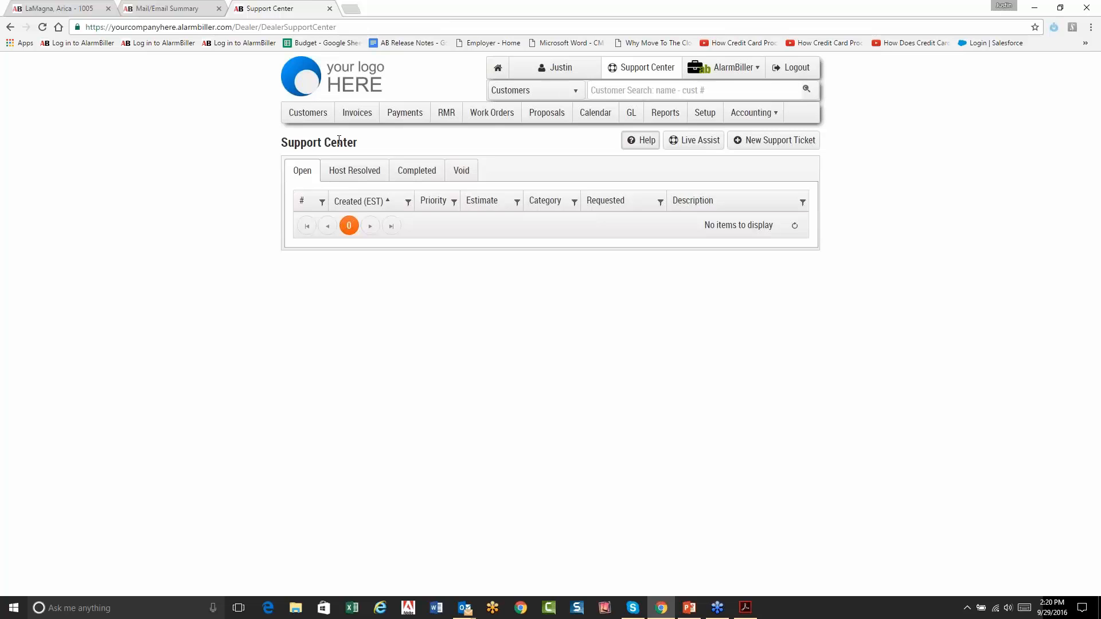
click(325, 98)
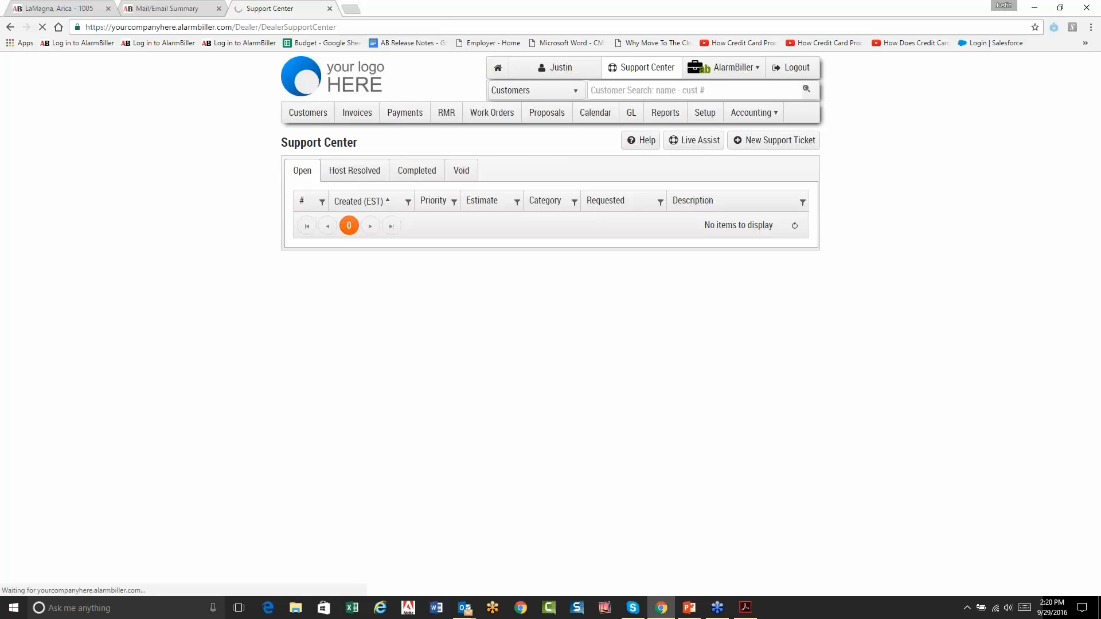